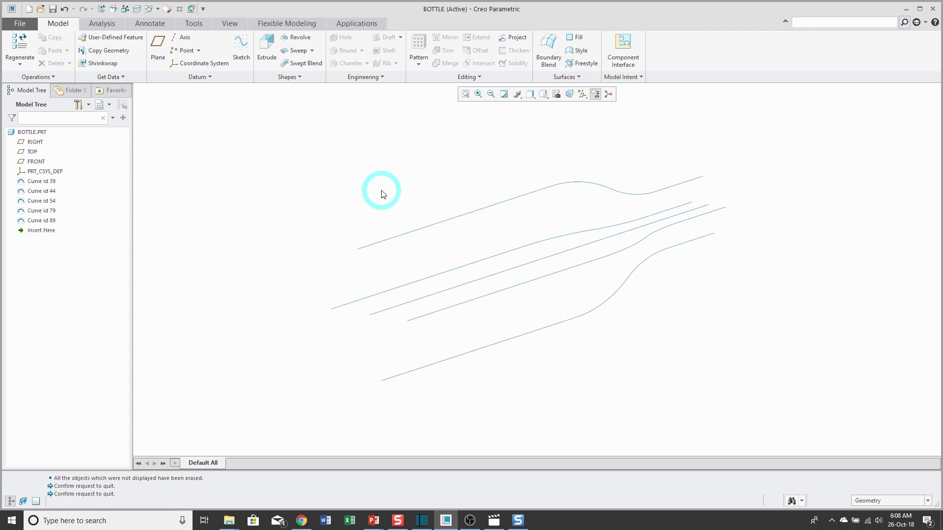
- Edit and regenerate the straight centre curve and top profile curve sketches
{"action": "left_click", "coordinate": [451, 293]}
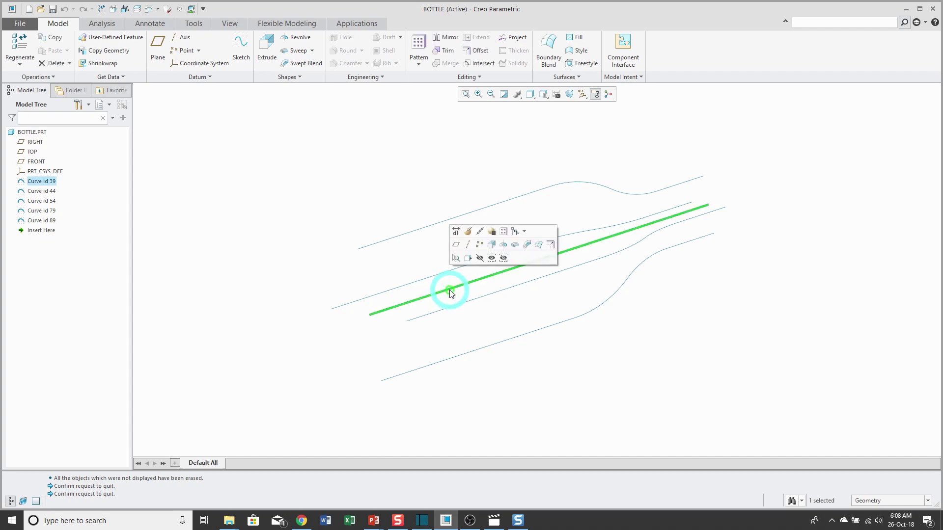
{"action": "left_click", "coordinate": [467, 230]}
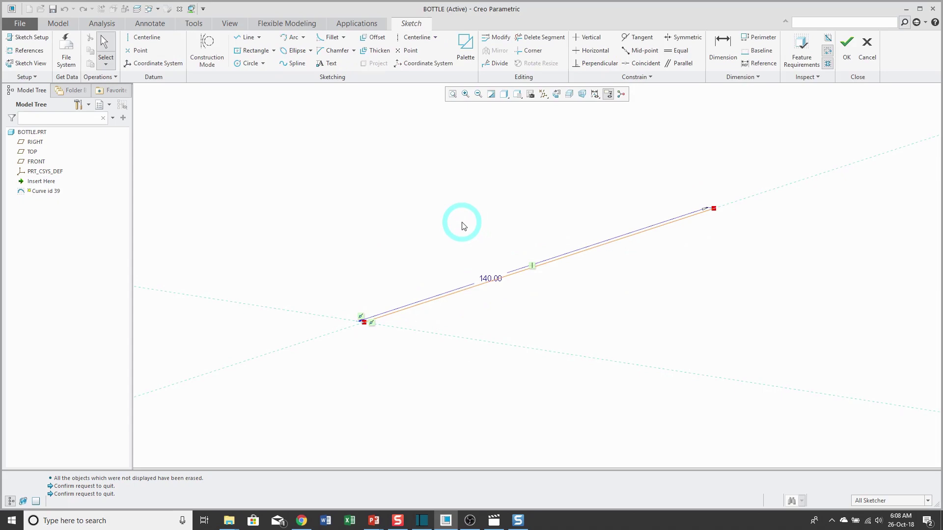
{"action": "left_click", "coordinate": [847, 44]}
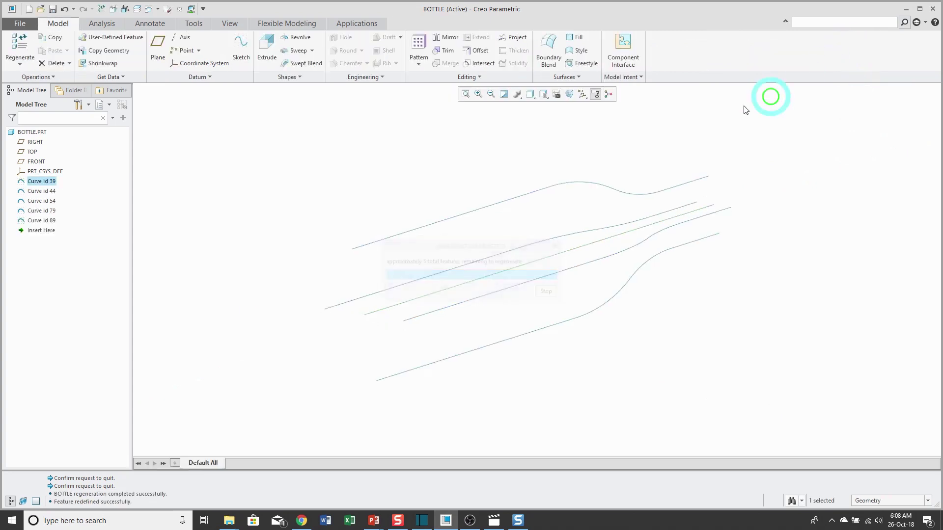
{"action": "left_click", "coordinate": [437, 222]}
{"action": "left_click", "coordinate": [461, 166]}
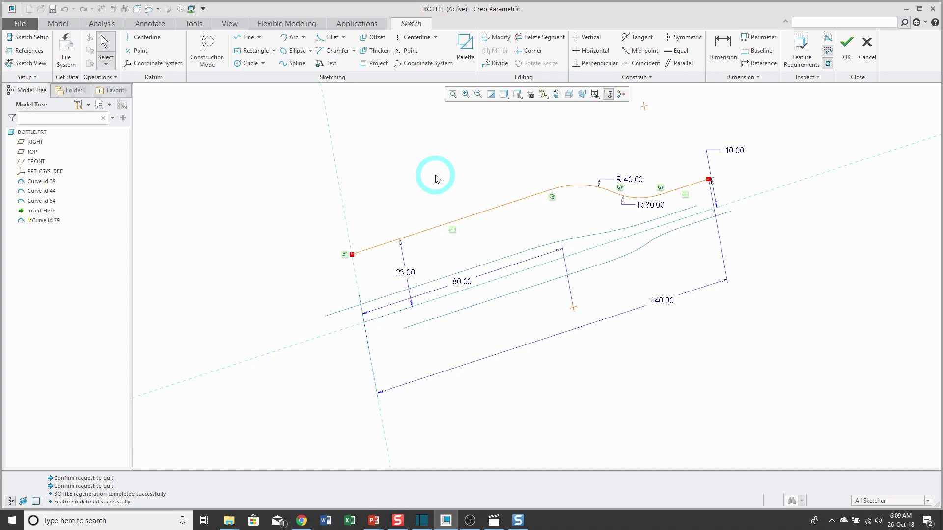
{"action": "left_click", "coordinate": [848, 45]}
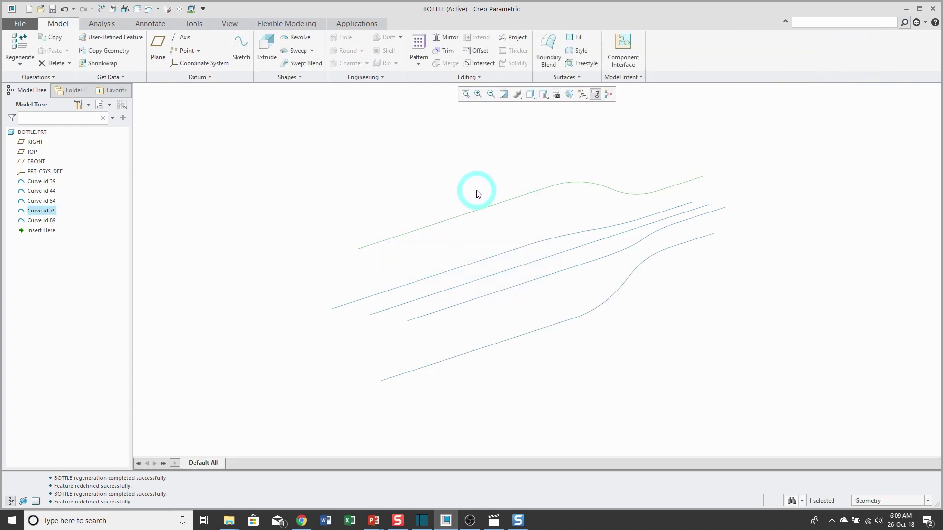
{"action": "left_click", "coordinate": [444, 171]}
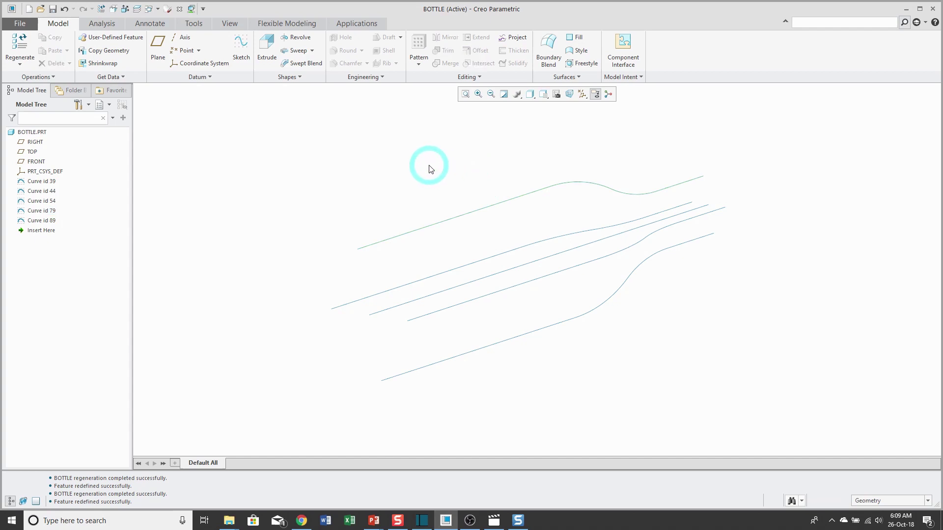
- Start a variable-section sweep: straight curve as origin, other four curves as Chains 1–4
{"action": "left_click", "coordinate": [298, 51]}
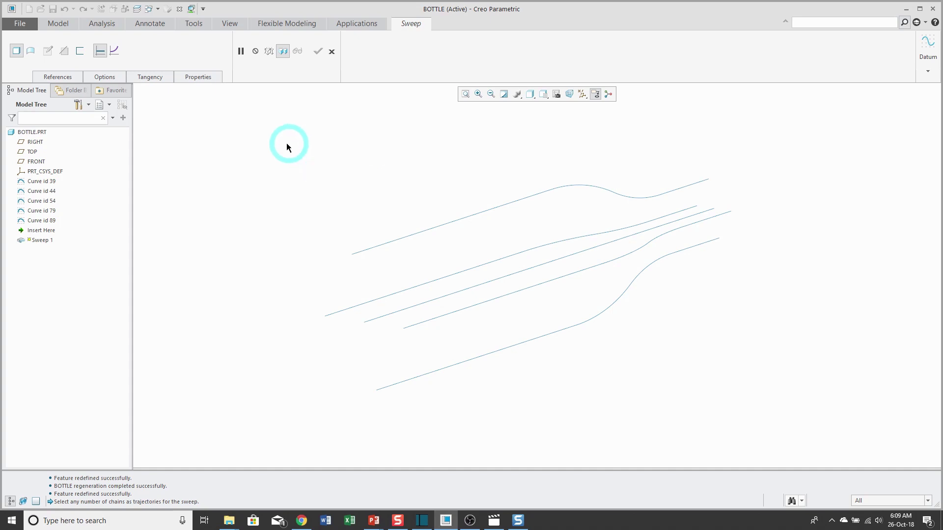
{"action": "left_click", "coordinate": [58, 77]}
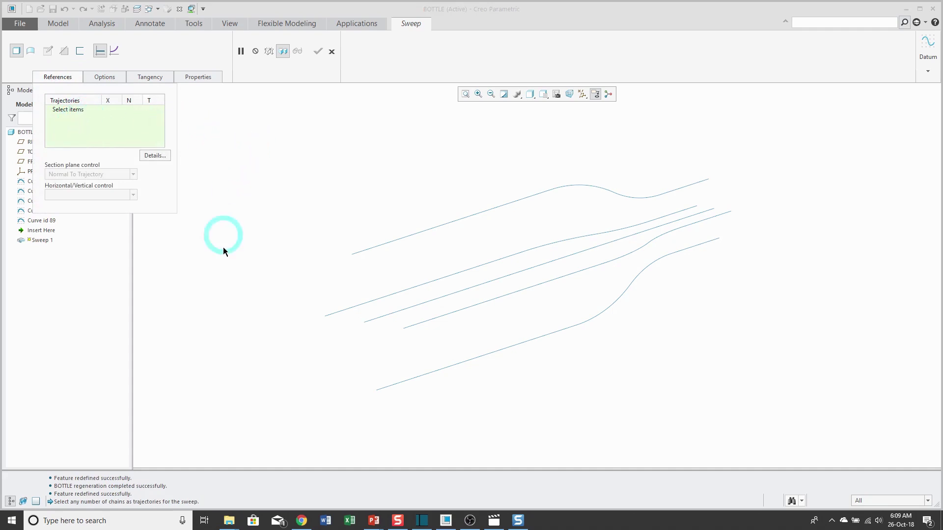
{"action": "left_click", "coordinate": [382, 317]}
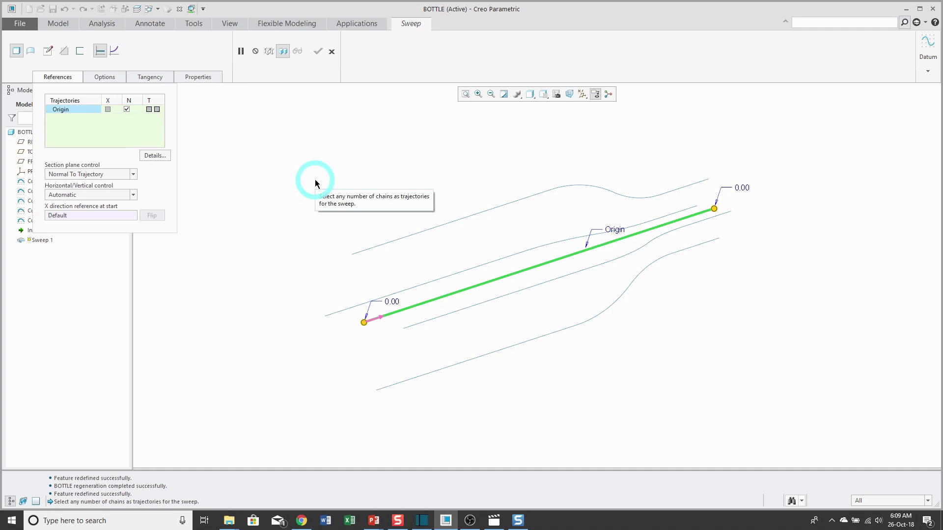
{"action": "left_click", "coordinate": [367, 250], "text": "ctrl"}
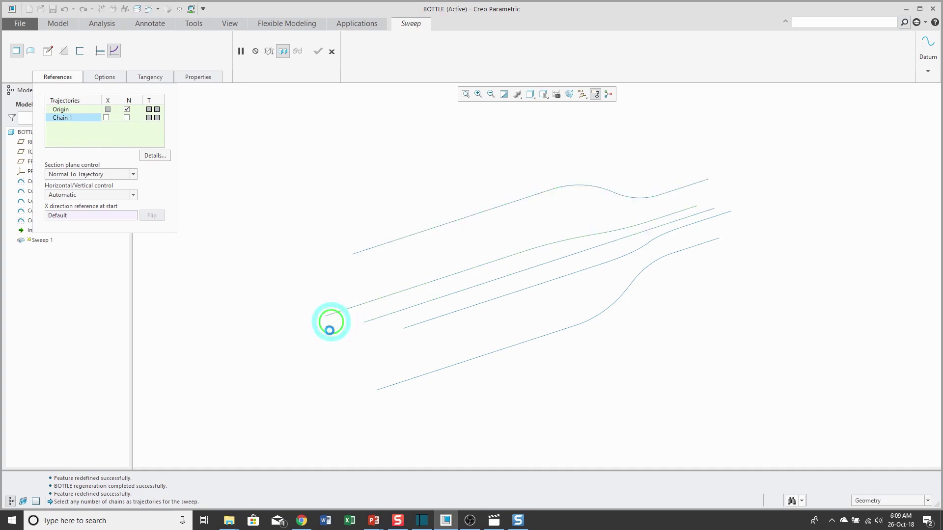
{"action": "left_click", "coordinate": [426, 320], "text": "ctrl"}
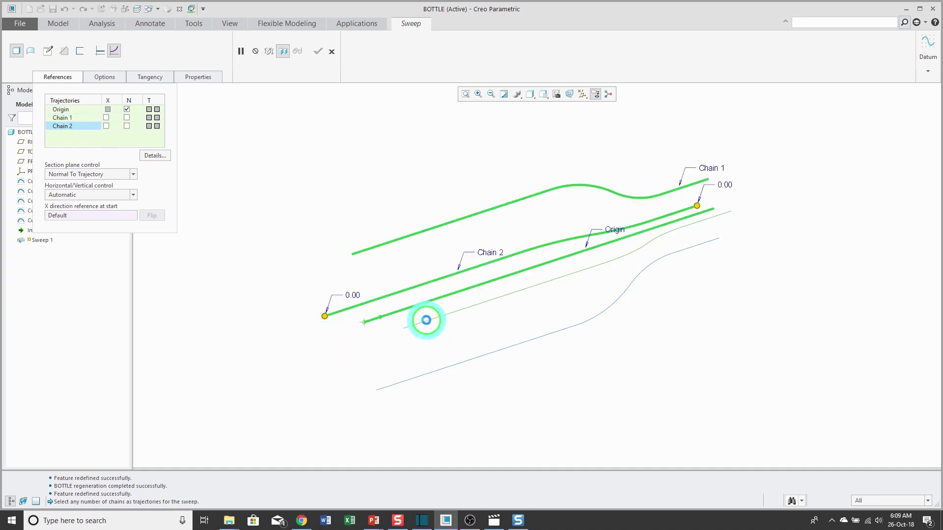
{"action": "left_click", "coordinate": [423, 373], "text": "ctrl"}
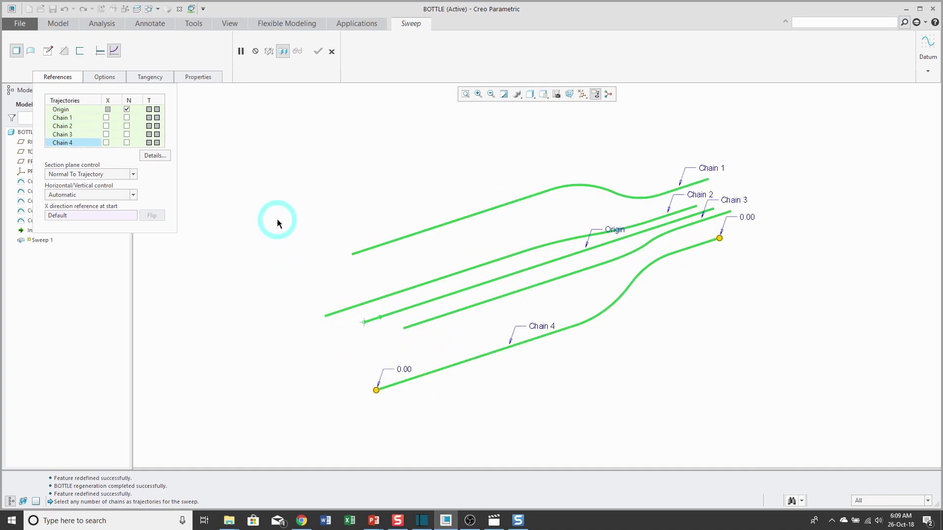
{"action": "left_click", "coordinate": [114, 52]}
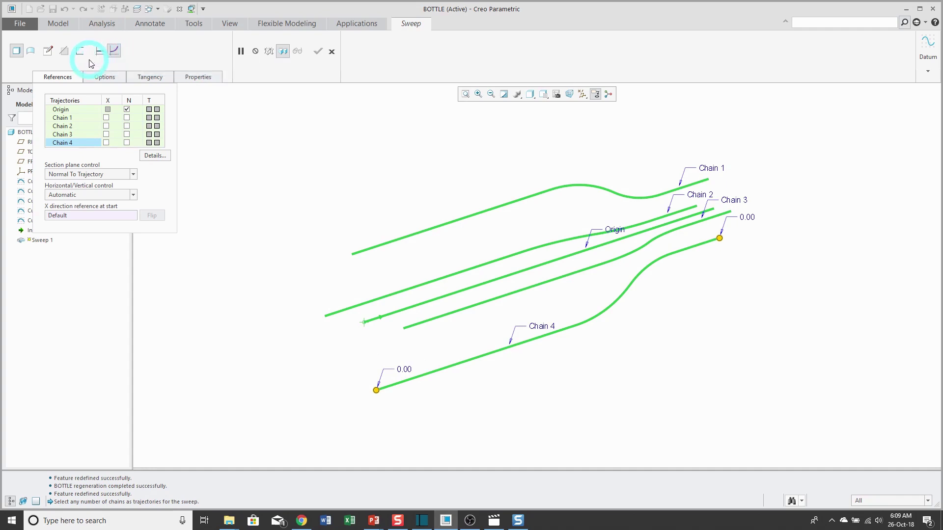
- Open the sweep section sketch, inspect the curves in 3D, then return to Sketch View
{"action": "left_click", "coordinate": [48, 52]}
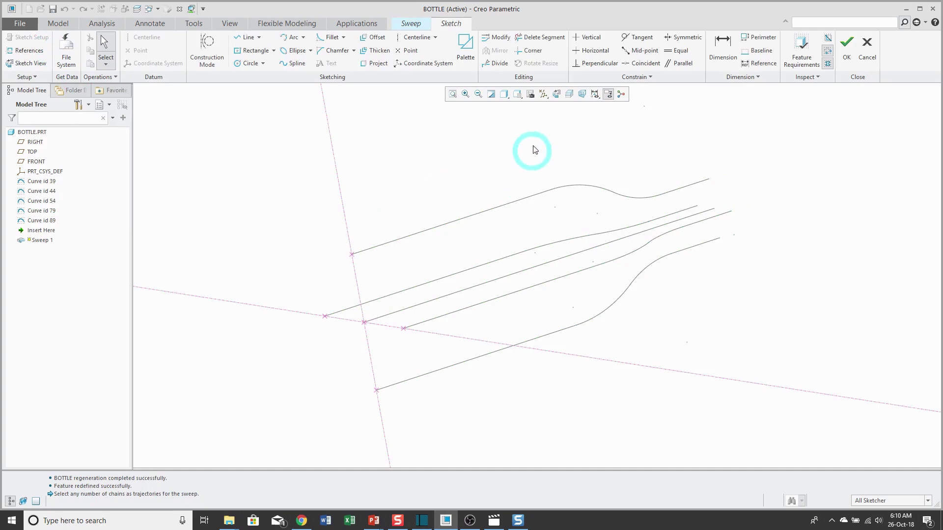
{"action": "left_click", "coordinate": [557, 95]}
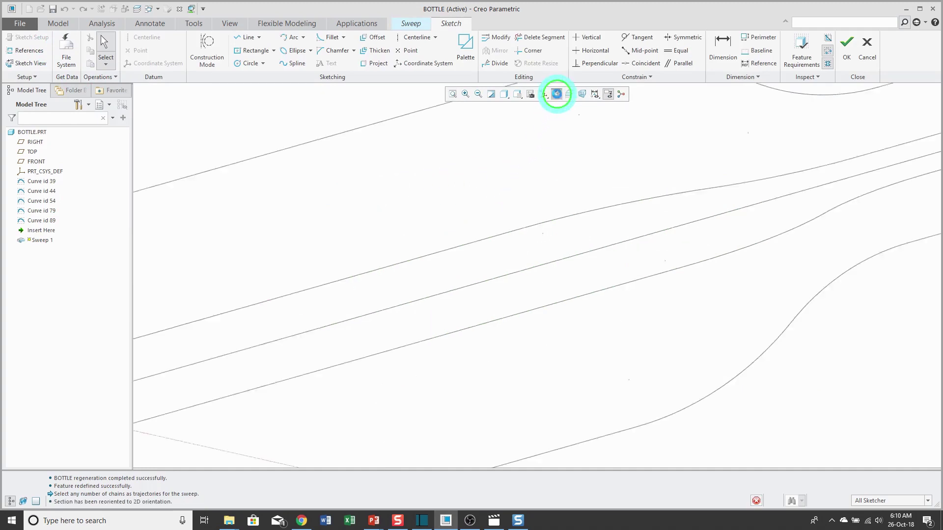
{"action": "scroll", "coordinate": [657, 224], "scroll_direction": "down", "scroll_amount": 3}
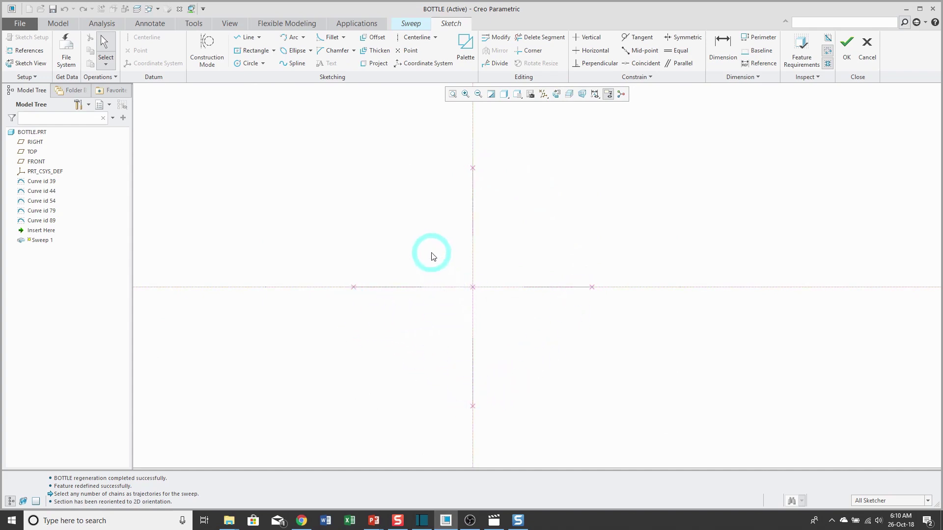
{"action": "middle_click_drag", "start_coordinate": [419, 251], "coordinate": [432, 255]}
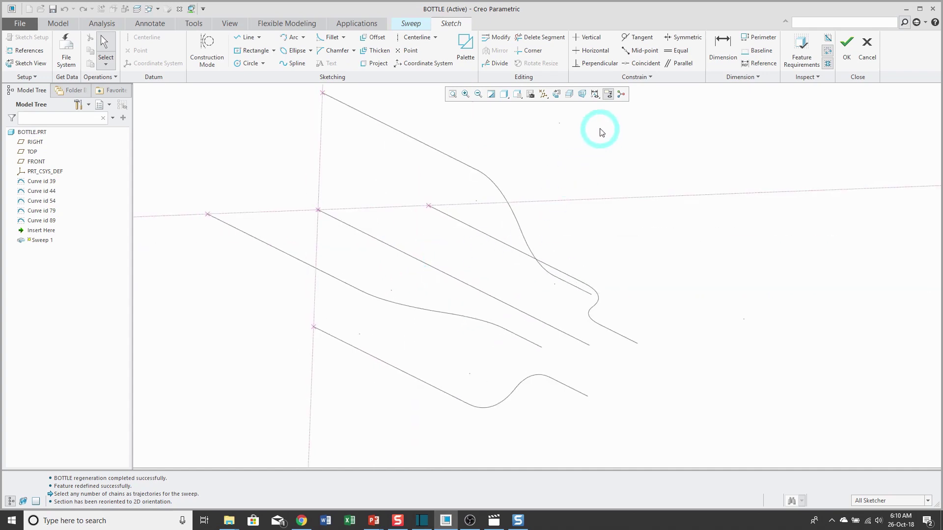
{"action": "left_click", "coordinate": [557, 94]}
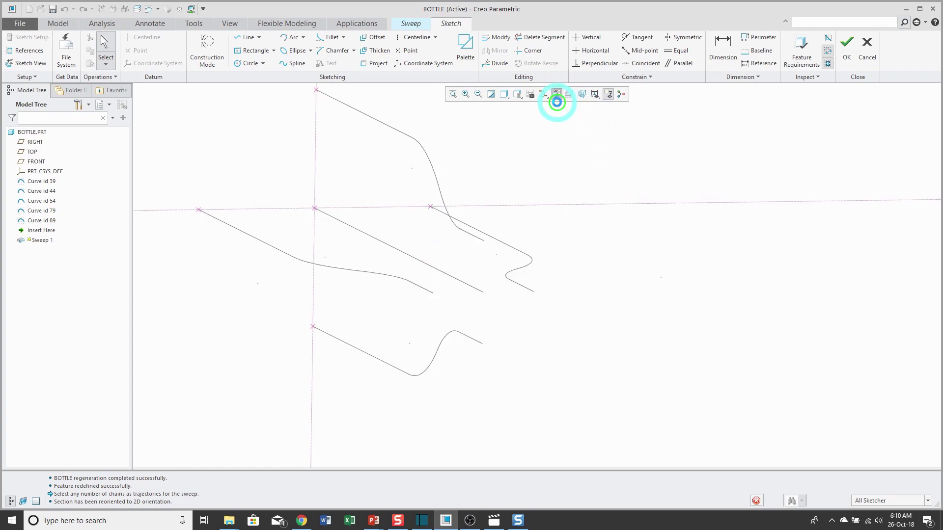
{"action": "scroll", "coordinate": [609, 317], "scroll_direction": "down", "scroll_amount": 1}
{"action": "scroll", "coordinate": [273, 162], "scroll_direction": "up", "scroll_amount": 1}
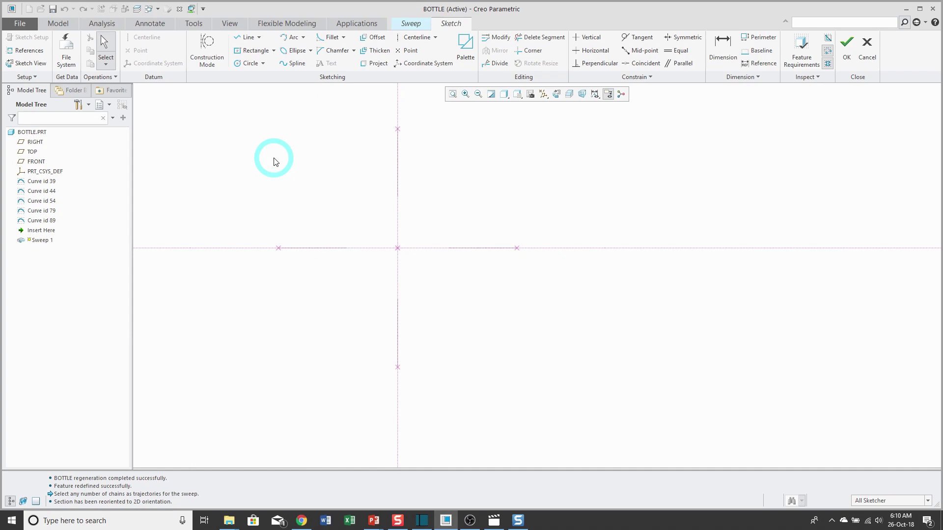
- Draw a center-rectangle square on the sketch origin, corners on the chain references, replacing a tall attempt
{"action": "left_click", "coordinate": [252, 51]}
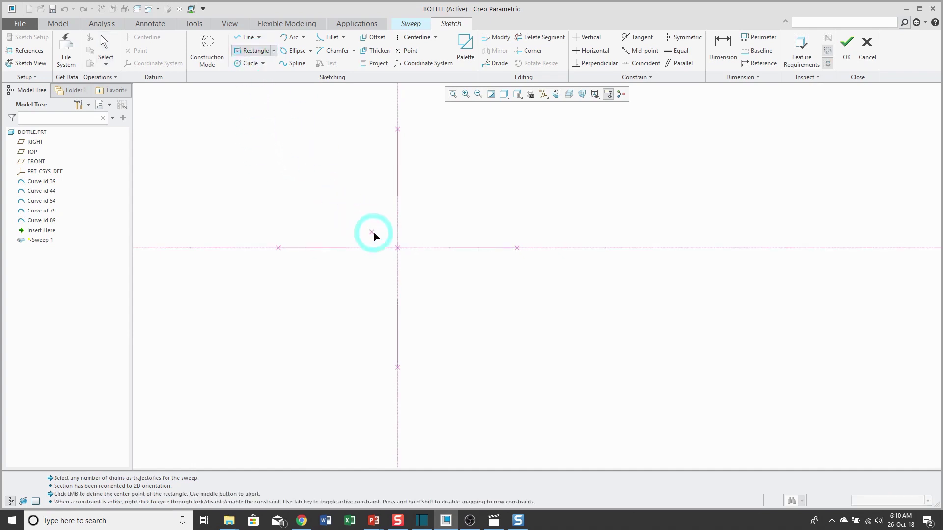
{"action": "left_click", "coordinate": [396, 248]}
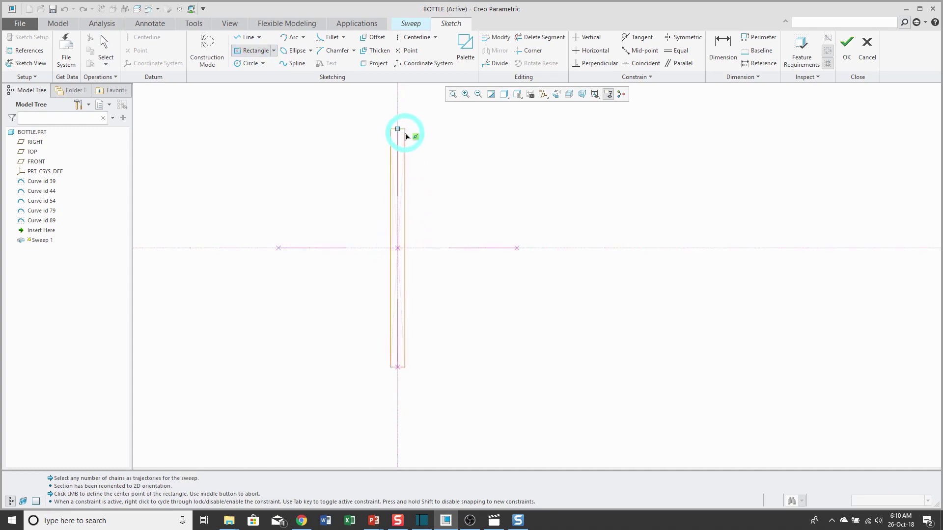
{"action": "left_click", "coordinate": [406, 136]}
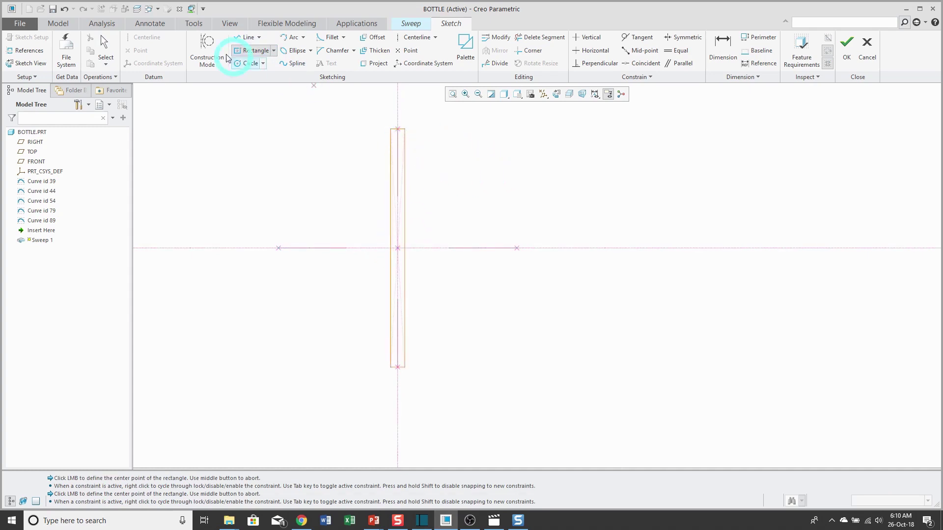
{"action": "left_click", "coordinate": [64, 9]}
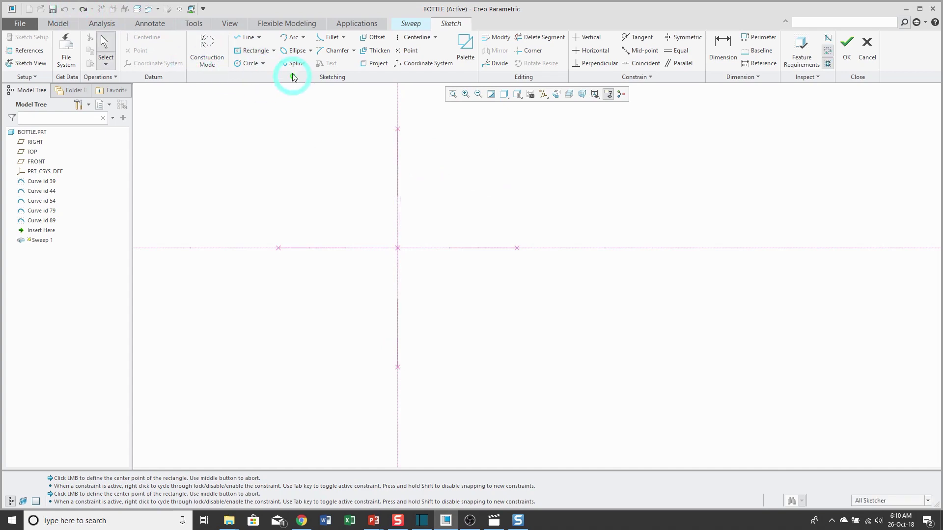
{"action": "left_click", "coordinate": [253, 51]}
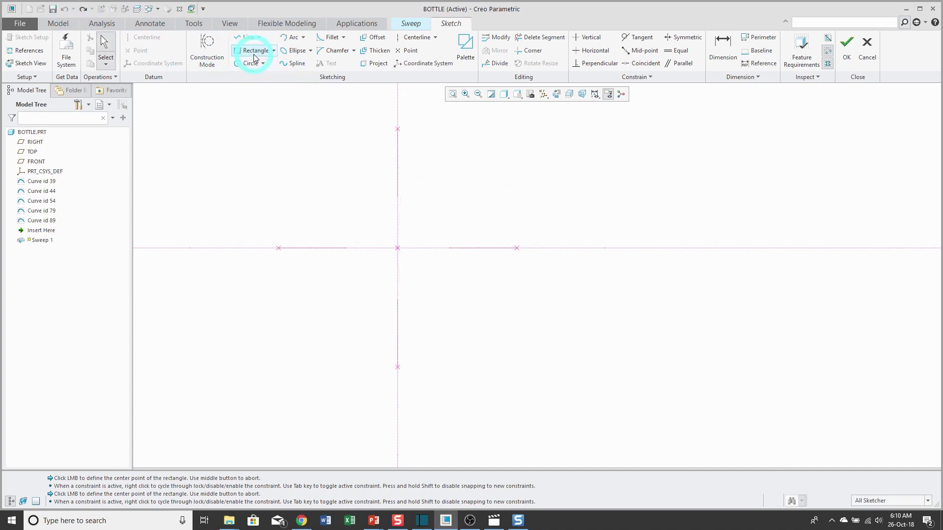
{"action": "left_click", "coordinate": [398, 248]}
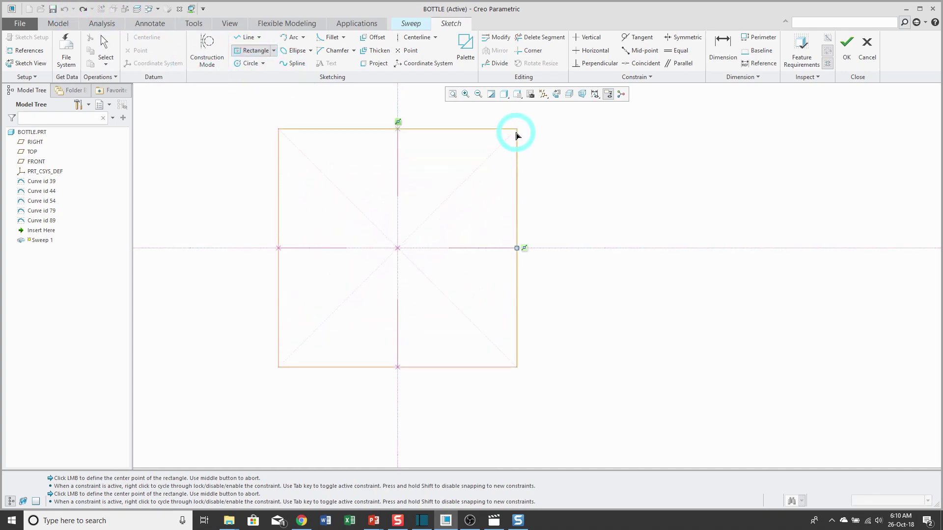
{"action": "left_click", "coordinate": [516, 136]}
{"action": "middle_click", "coordinate": [578, 192]}
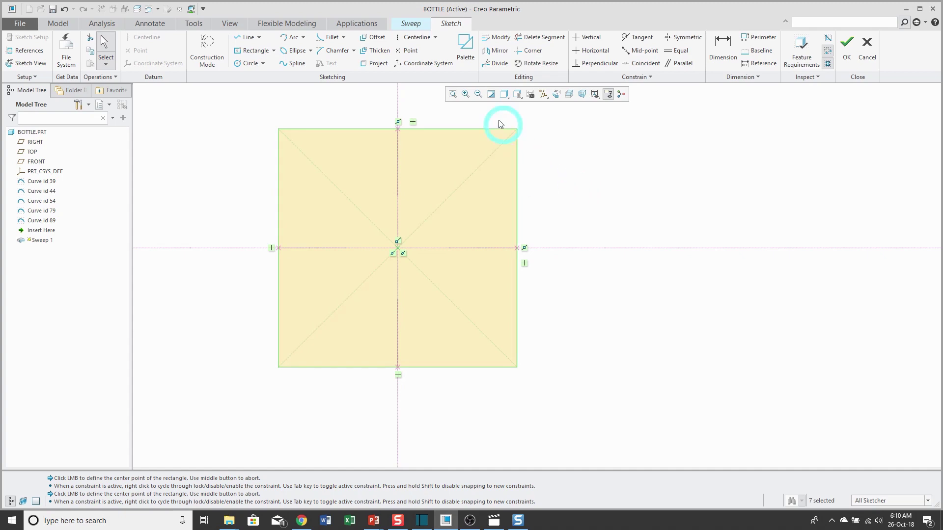
- Fillet all four corners of the square section
{"action": "left_click", "coordinate": [328, 41]}
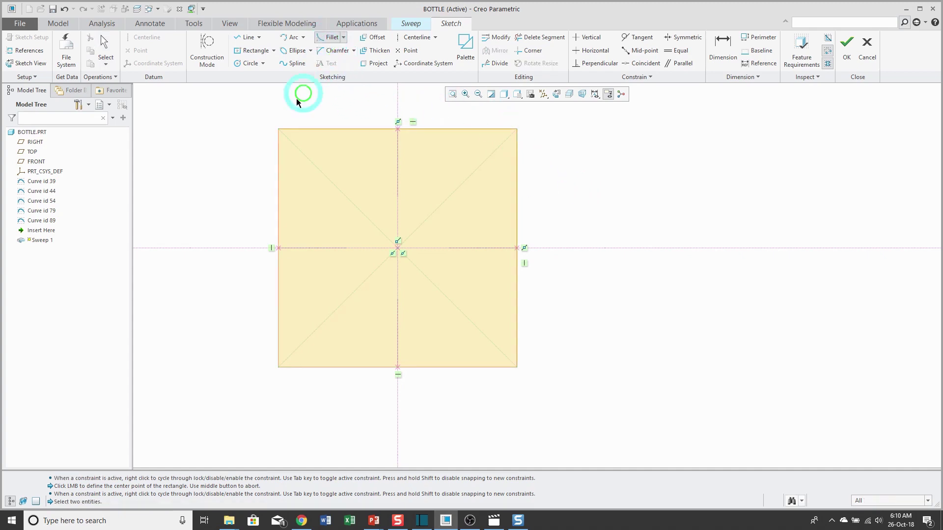
{"action": "left_click", "coordinate": [305, 130]}
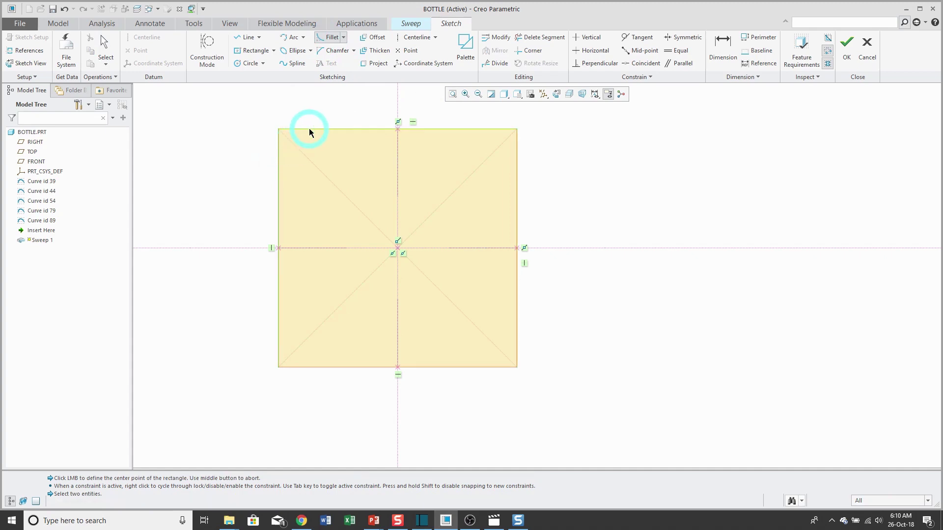
{"action": "left_click", "coordinate": [484, 129]}
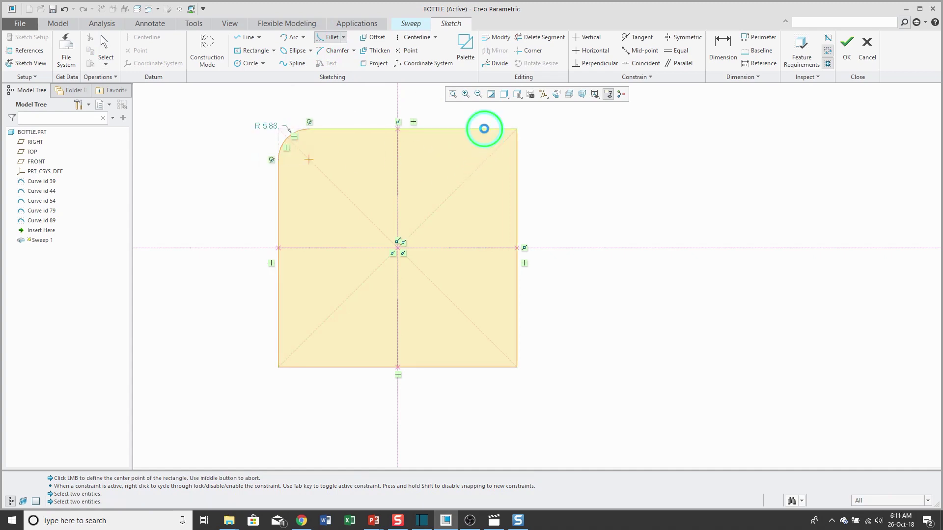
{"action": "left_click", "coordinate": [515, 156]}
{"action": "left_click", "coordinate": [517, 337]}
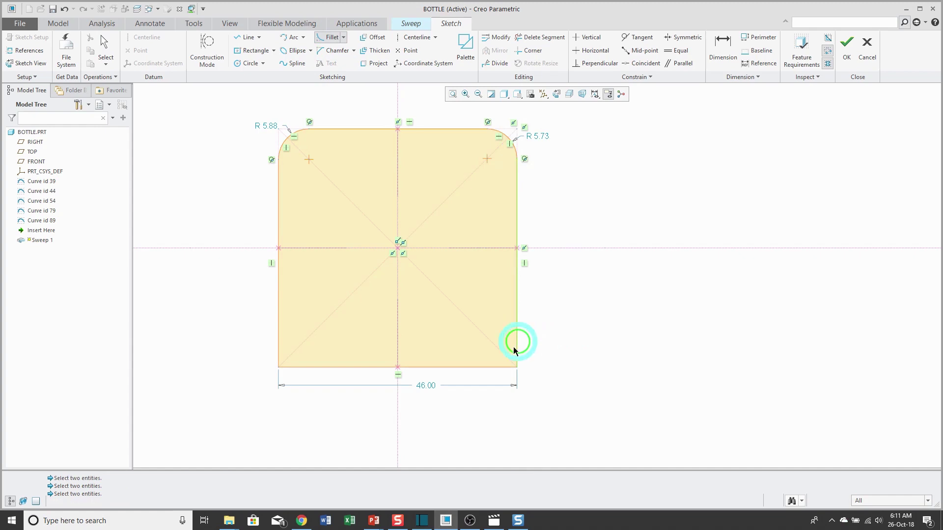
{"action": "left_click", "coordinate": [492, 367]}
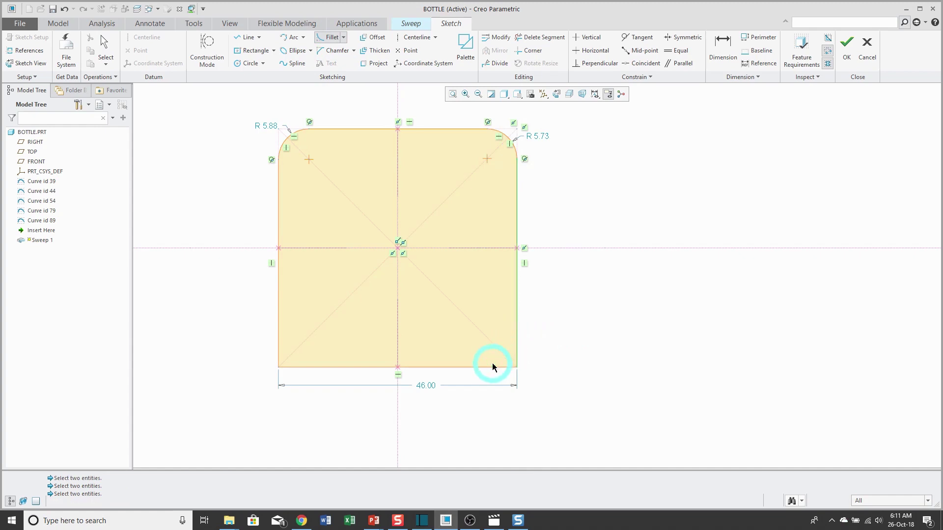
{"action": "left_click", "coordinate": [280, 319]}
{"action": "left_click", "coordinate": [315, 369]}
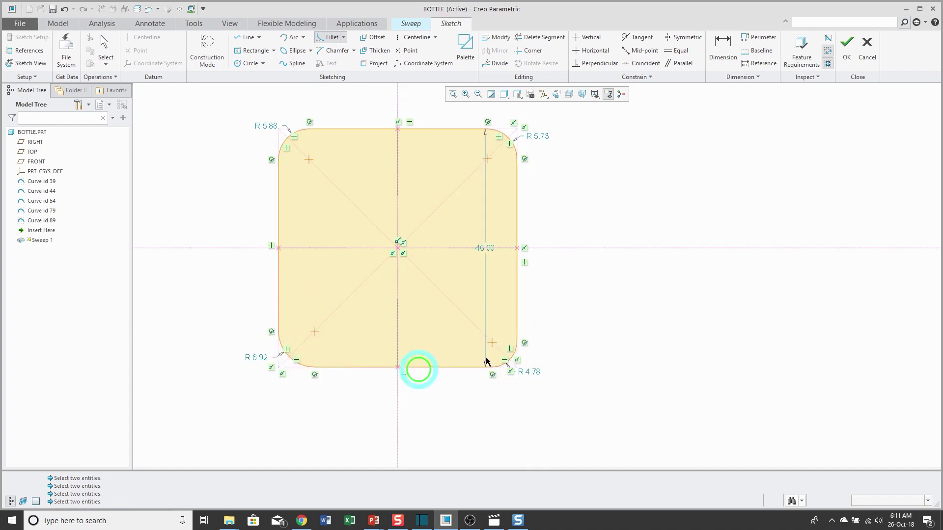
{"action": "middle_click", "coordinate": [607, 336]}
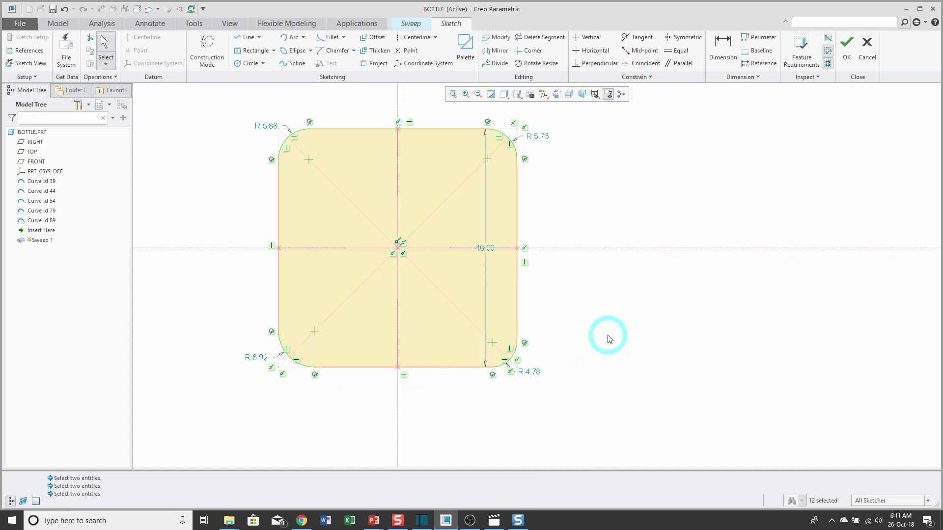
- Constrain the four fillet arcs to an equal radius (5.77)
{"action": "left_click", "coordinate": [677, 52]}
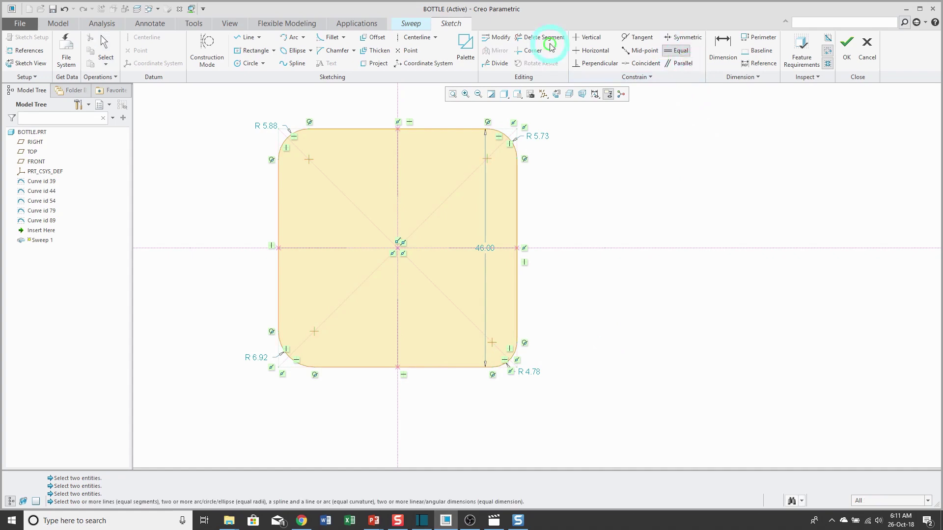
{"action": "left_click", "coordinate": [283, 144]}
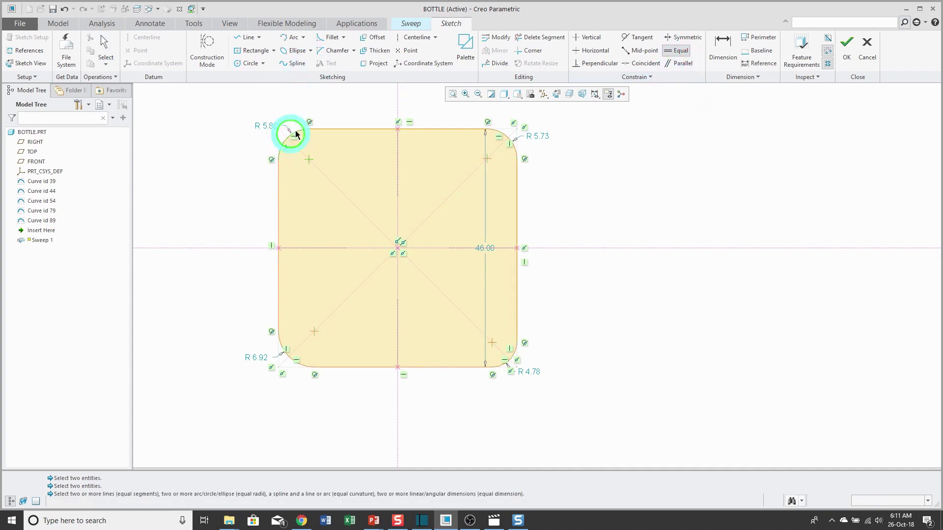
{"action": "left_click", "coordinate": [523, 129]}
{"action": "left_click", "coordinate": [507, 137]}
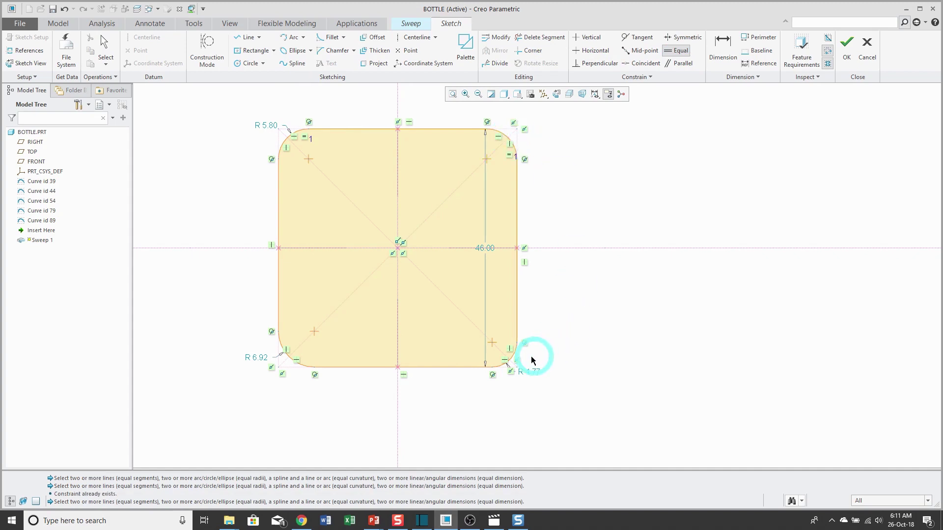
{"action": "left_click", "coordinate": [512, 361]}
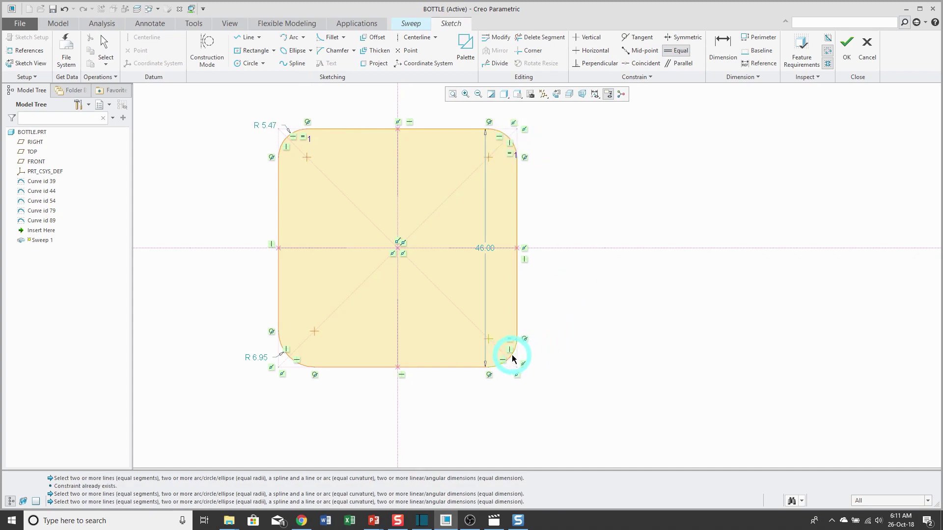
{"action": "left_click", "coordinate": [290, 355]}
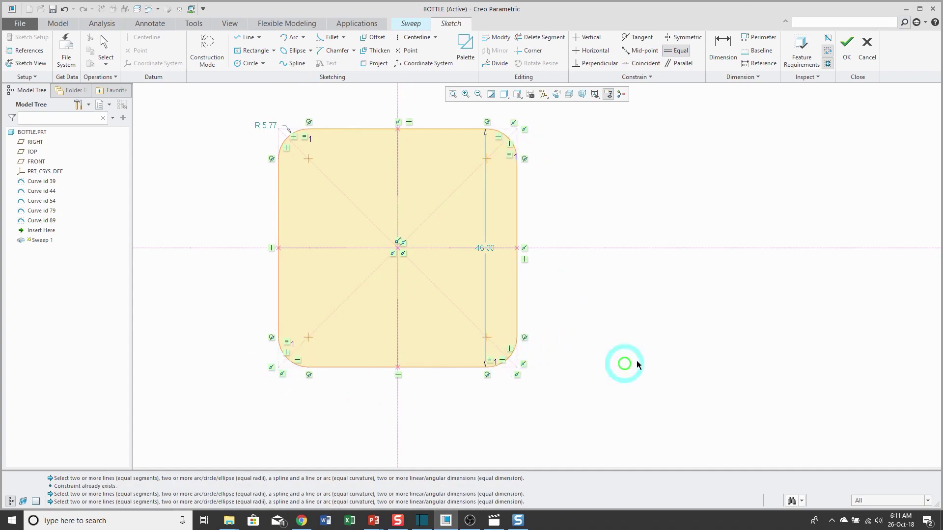
{"action": "left_click", "coordinate": [648, 347]}
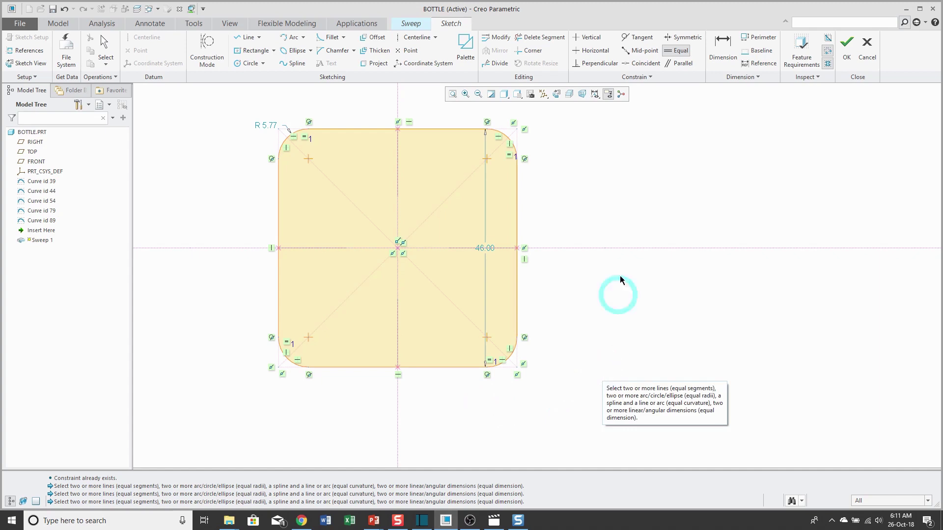
- Change the shared fillet radius dimension from 5.77 to 8
{"action": "left_click", "coordinate": [640, 63]}
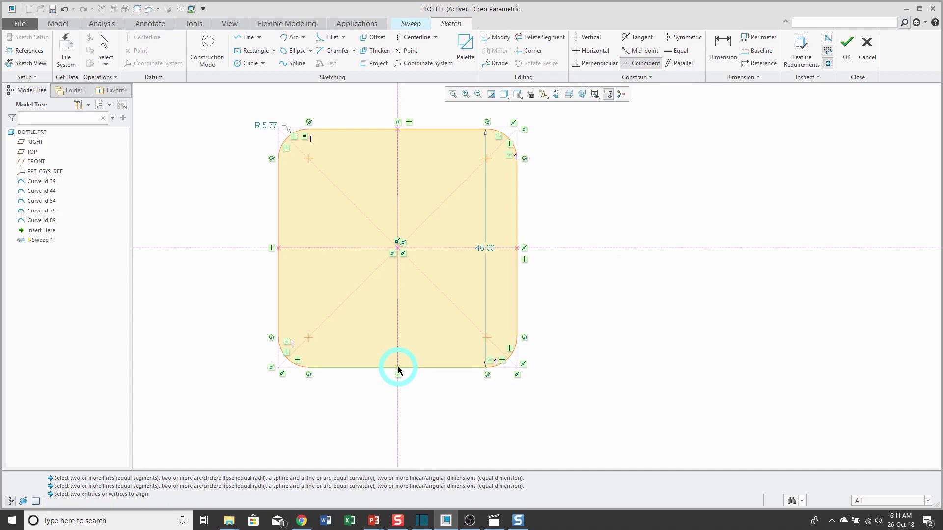
{"action": "middle_click", "coordinate": [530, 395]}
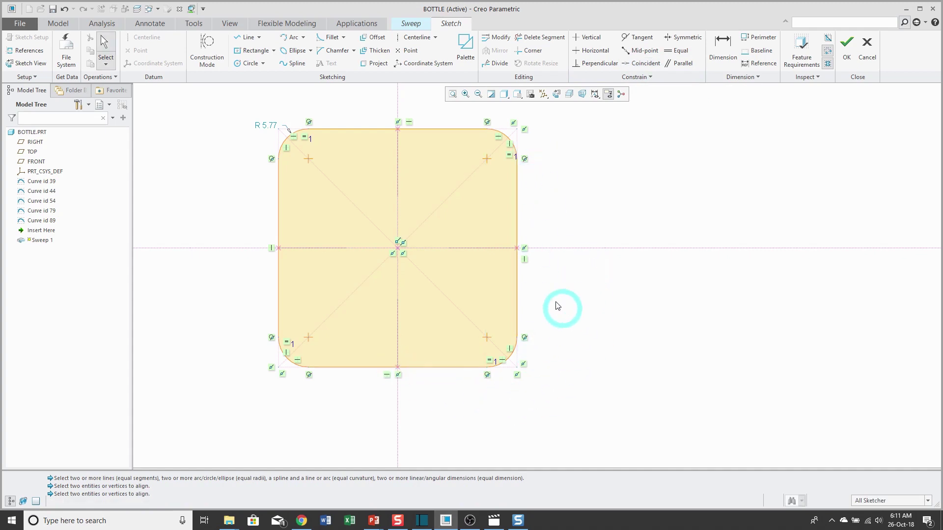
{"action": "left_click", "coordinate": [274, 128]}
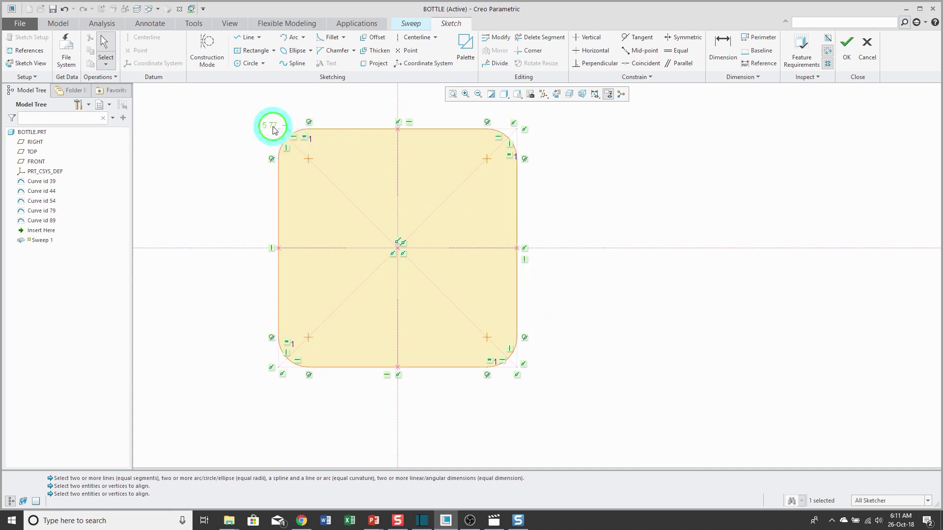
{"action": "double_click", "coordinate": [273, 129]}
{"action": "type", "text": "8"}
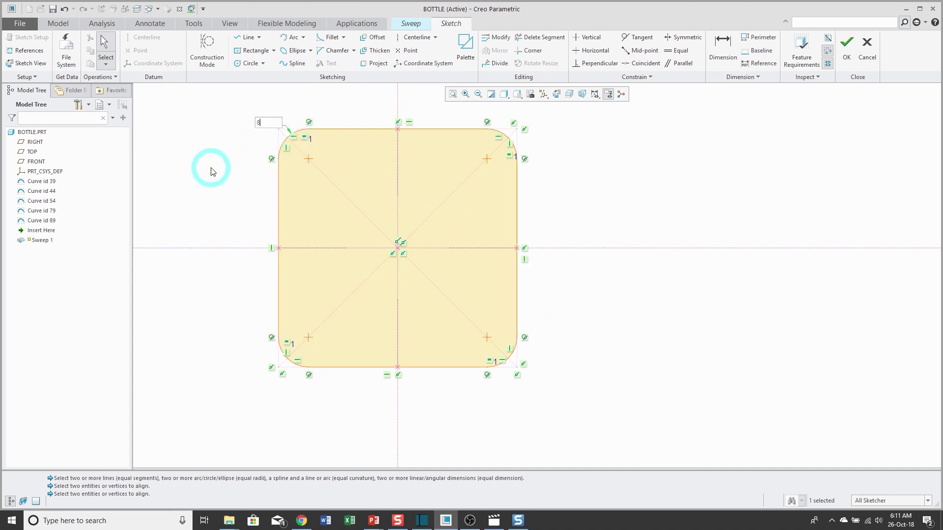
{"action": "left_click", "coordinate": [212, 171]}
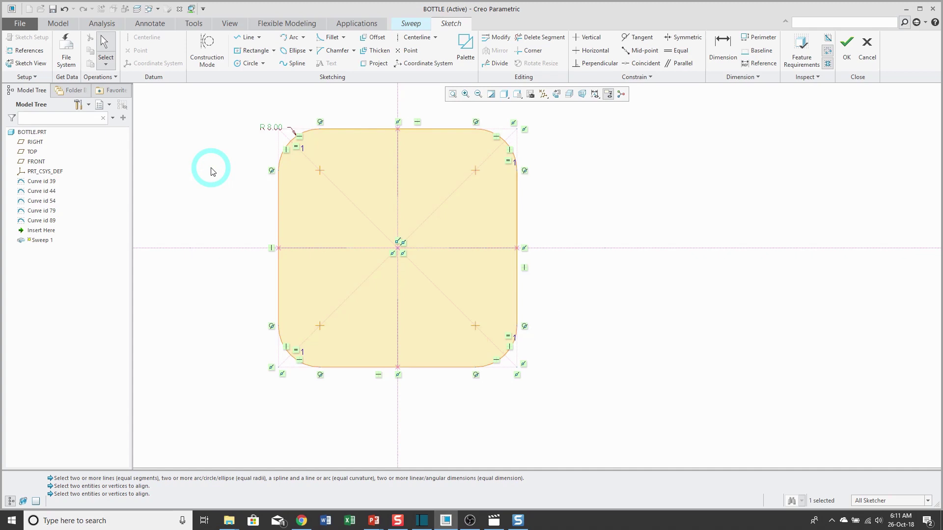
- Exit the section sketch, check the bottle preview, and complete the sweep
{"action": "left_click", "coordinate": [845, 48]}
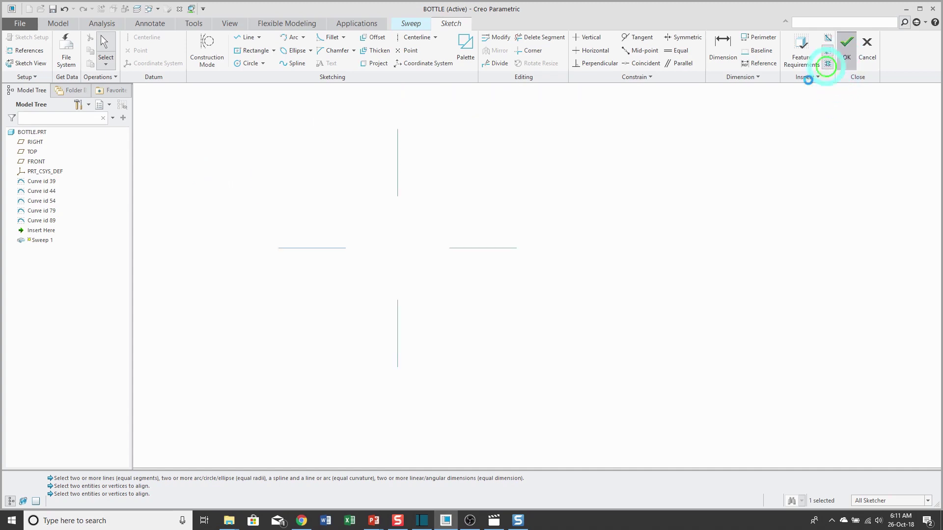
{"action": "mouse_move", "coordinate": [515, 337]}
{"action": "middle_mouse_down"}
{"action": "mouse_move", "coordinate": [514, 301]}
{"action": "mouse_move", "coordinate": [524, 297]}
{"action": "mouse_move", "coordinate": [540, 358]}
{"action": "mouse_move", "coordinate": [511, 286]}
{"action": "mouse_move", "coordinate": [547, 295]}
{"action": "mouse_move", "coordinate": [520, 282]}
{"action": "mouse_move", "coordinate": [520, 263]}
{"action": "mouse_move", "coordinate": [525, 294]}
{"action": "middle_mouse_up"}
{"action": "scroll", "coordinate": [518, 240], "scroll_direction": "up", "scroll_amount": 2}
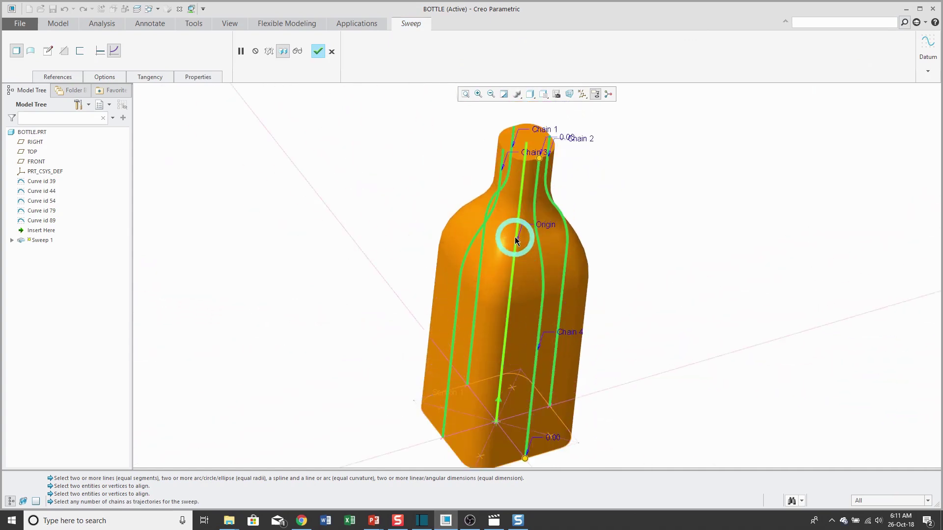
{"action": "left_click", "coordinate": [318, 52]}
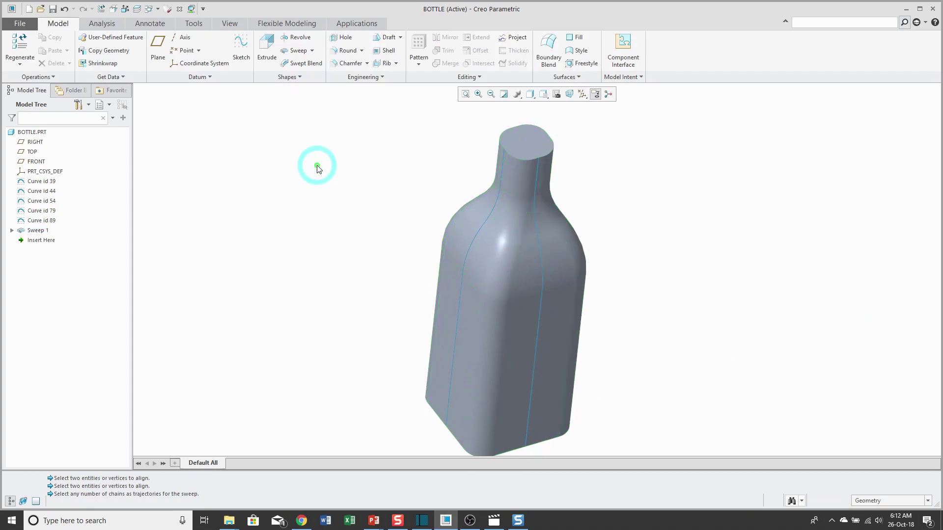
- Switch to Shaded With Edges and drag the Insert Here arrow above Sweep 1
{"action": "left_click", "coordinate": [534, 98]}
{"action": "left_click", "coordinate": [547, 118]}
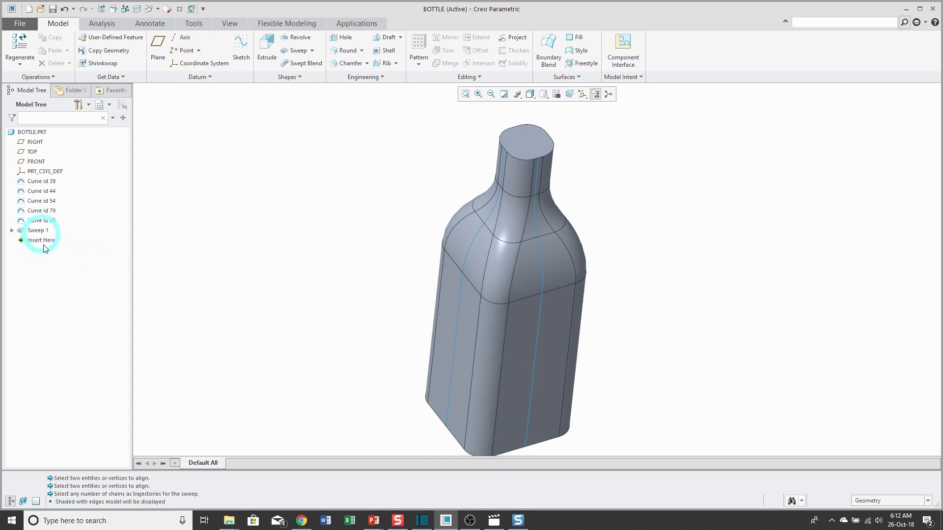
{"action": "left_click_drag", "start_coordinate": [42, 242], "coordinate": [44, 226]}
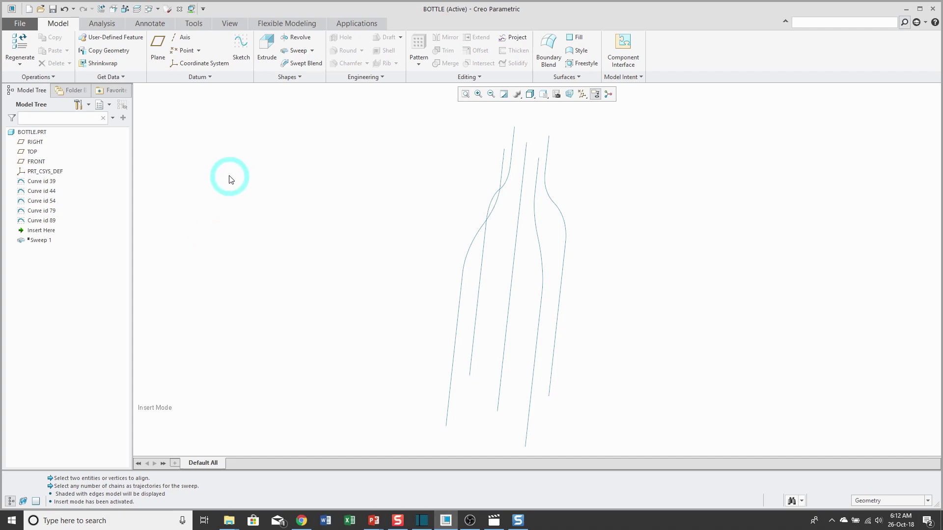
- Create a datum graph with the default name GRAPH_1
{"action": "left_click", "coordinate": [204, 79]}
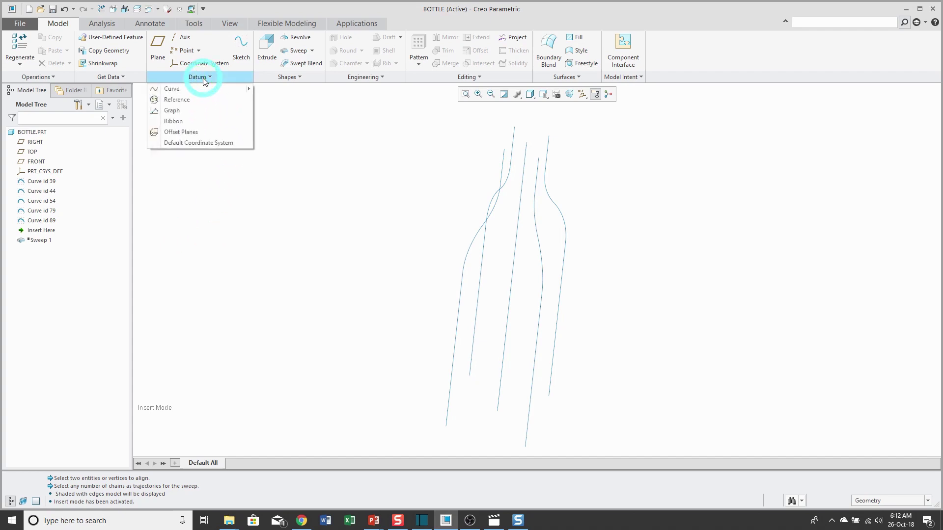
{"action": "left_click", "coordinate": [173, 111]}
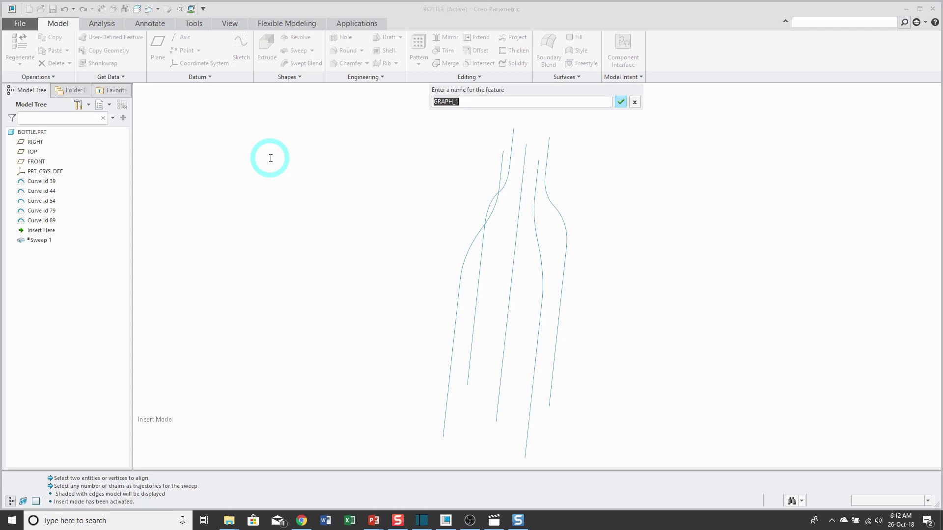
{"action": "key", "text": "Return"}
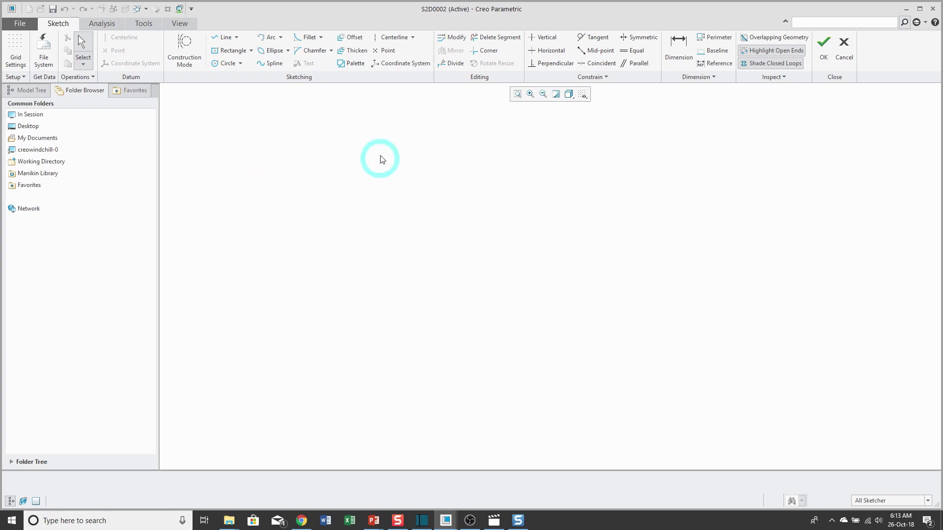
{"action": "left_click", "coordinate": [409, 64]}
{"action": "left_click", "coordinate": [309, 366]}
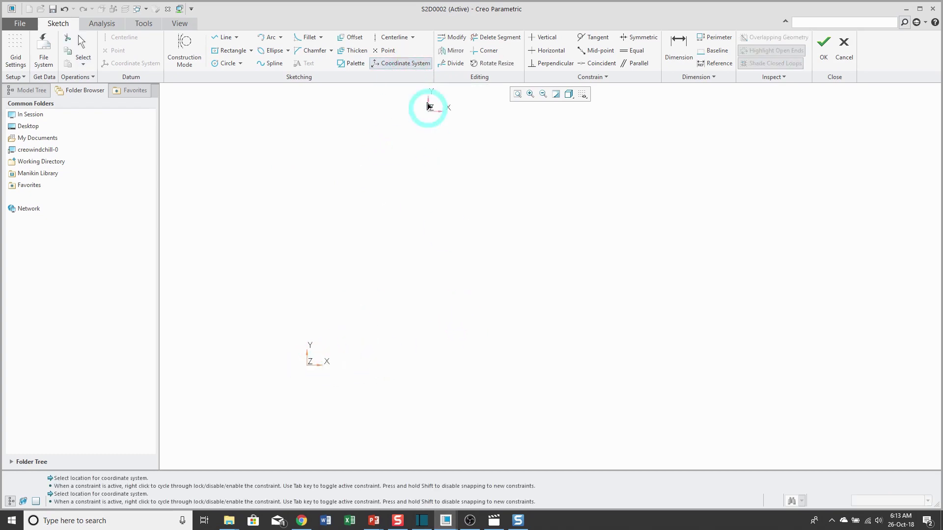
{"action": "left_click", "coordinate": [393, 37]}
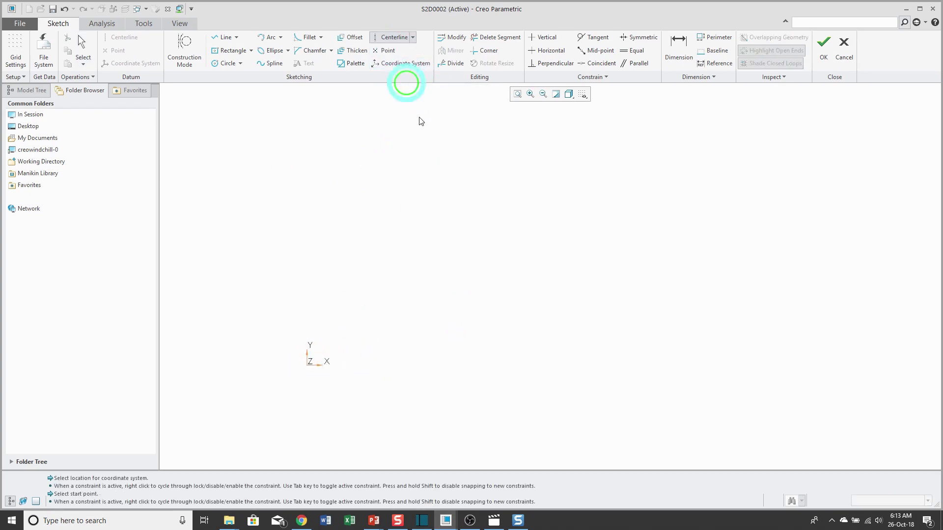
{"action": "left_click", "coordinate": [309, 365]}
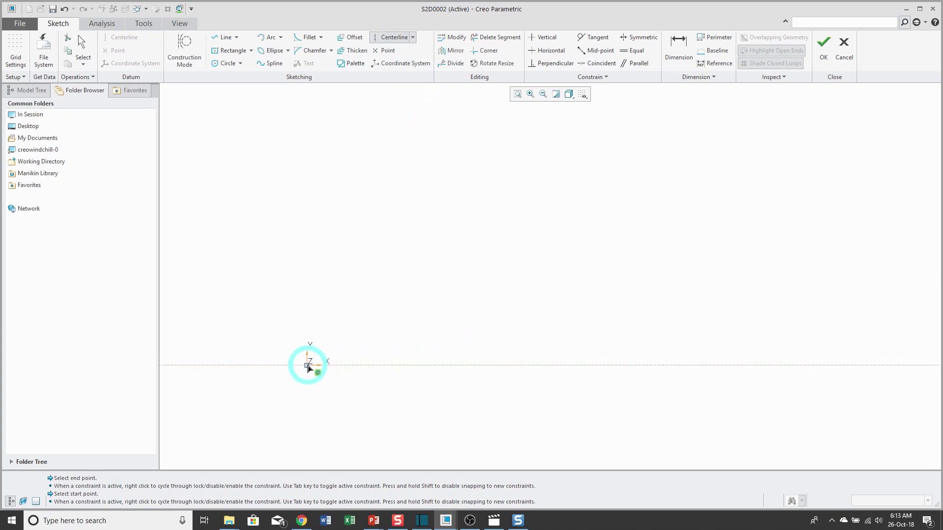
{"action": "left_click", "coordinate": [308, 267]}
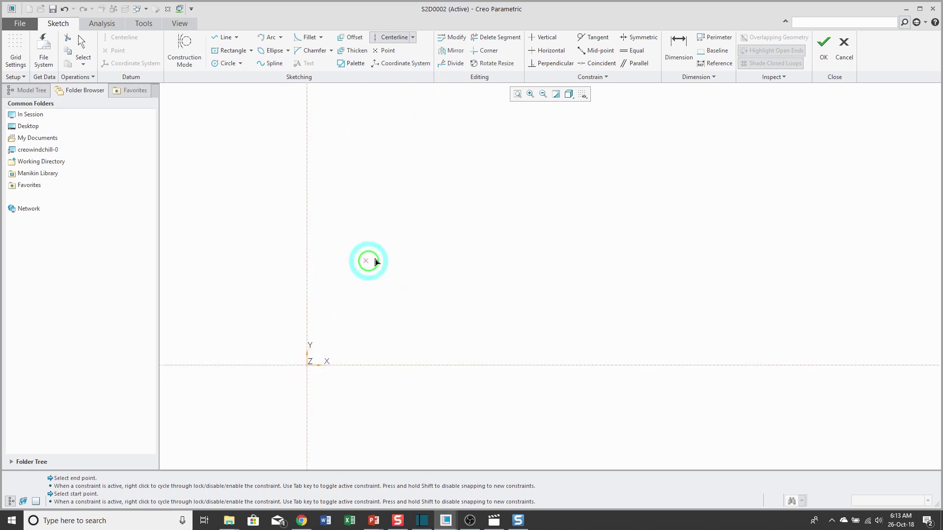
{"action": "left_click", "coordinate": [270, 62]}
{"action": "left_click", "coordinate": [306, 222]}
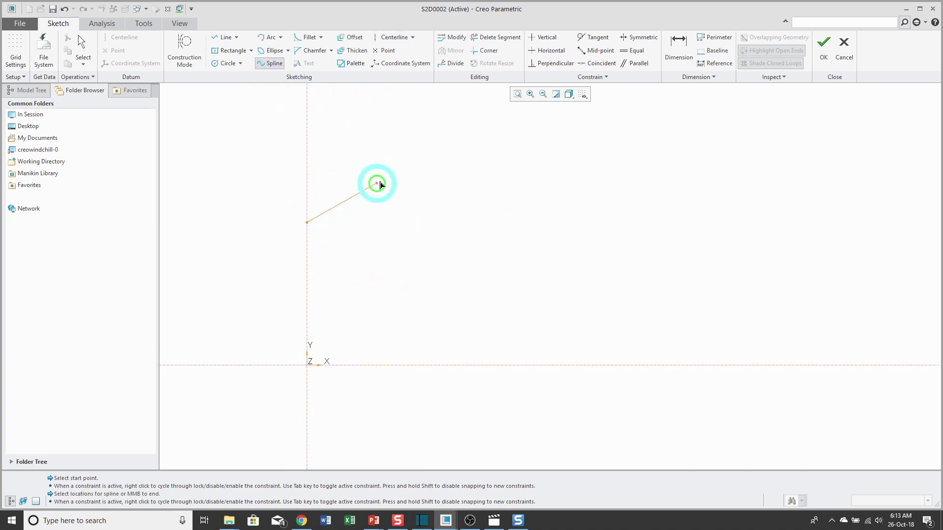
{"action": "left_click", "coordinate": [384, 177]}
{"action": "left_click", "coordinate": [533, 250]}
{"action": "left_click", "coordinate": [674, 192]}
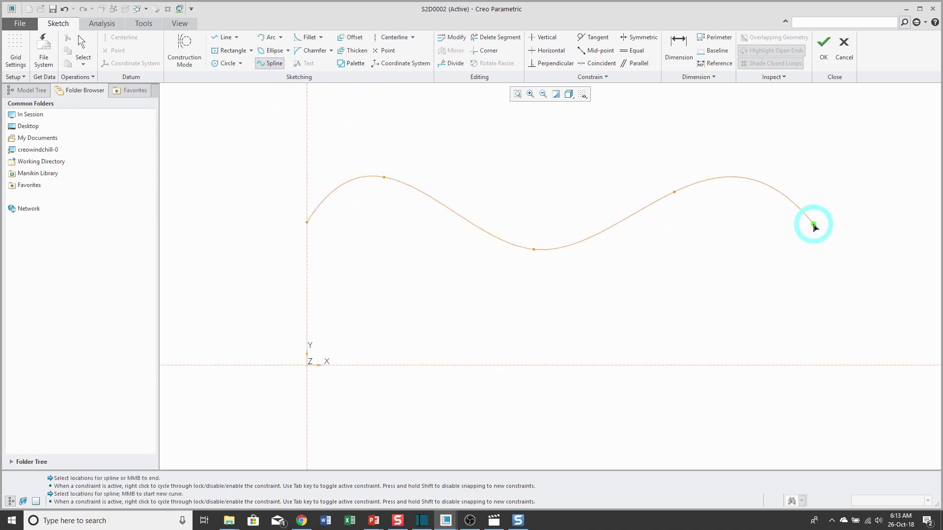
{"action": "left_click", "coordinate": [814, 224]}
{"action": "middle_click", "coordinate": [865, 292]}
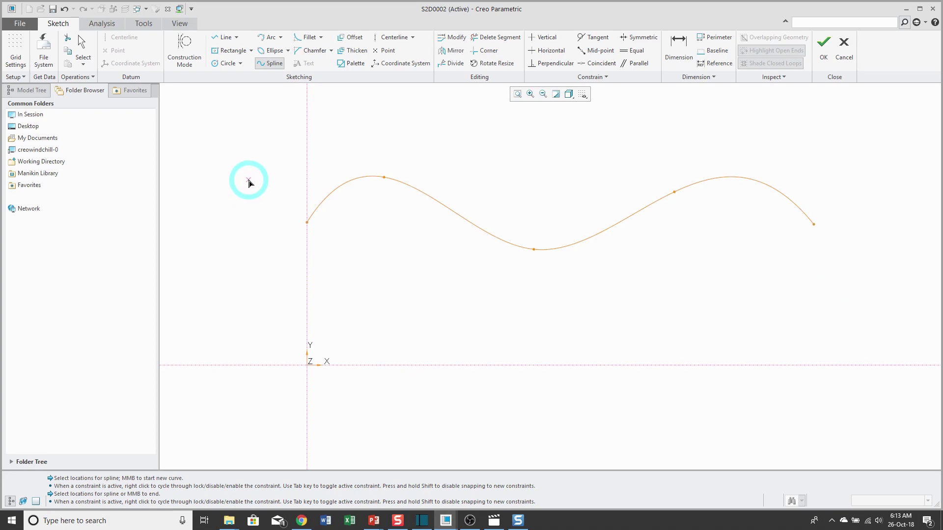
{"action": "left_click", "coordinate": [65, 8]}
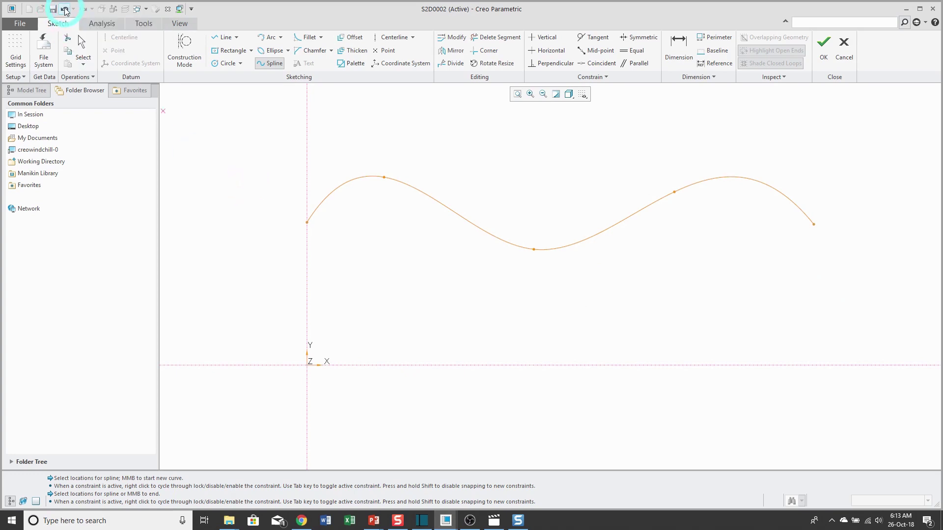
{"action": "left_click", "coordinate": [65, 9]}
{"action": "left_click", "coordinate": [64, 9]}
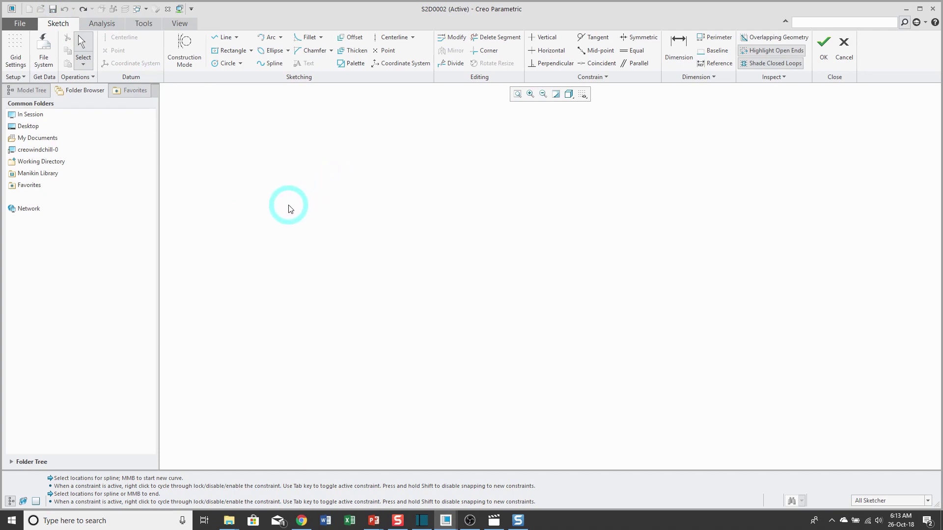
- Import radius.sec from the file system into the graph sketch at scale 1
{"action": "left_click", "coordinate": [44, 59]}
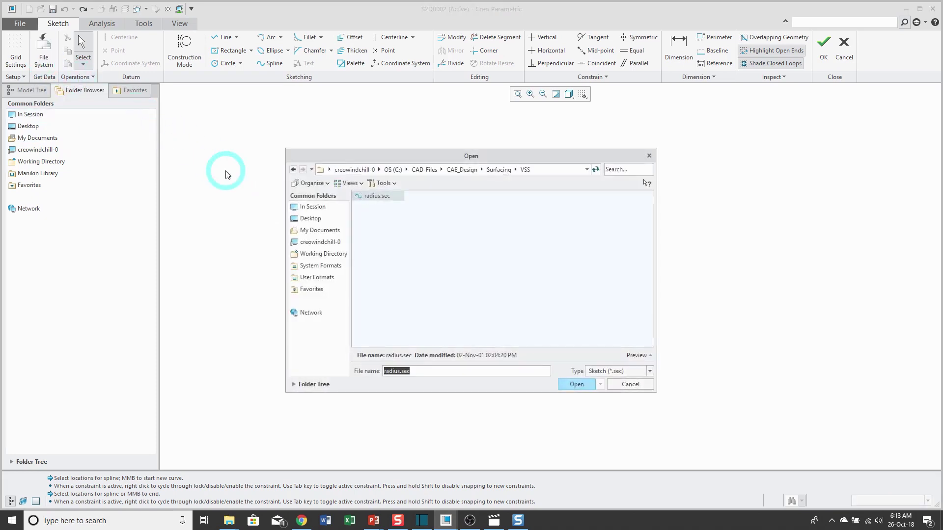
{"action": "double_click", "coordinate": [374, 196]}
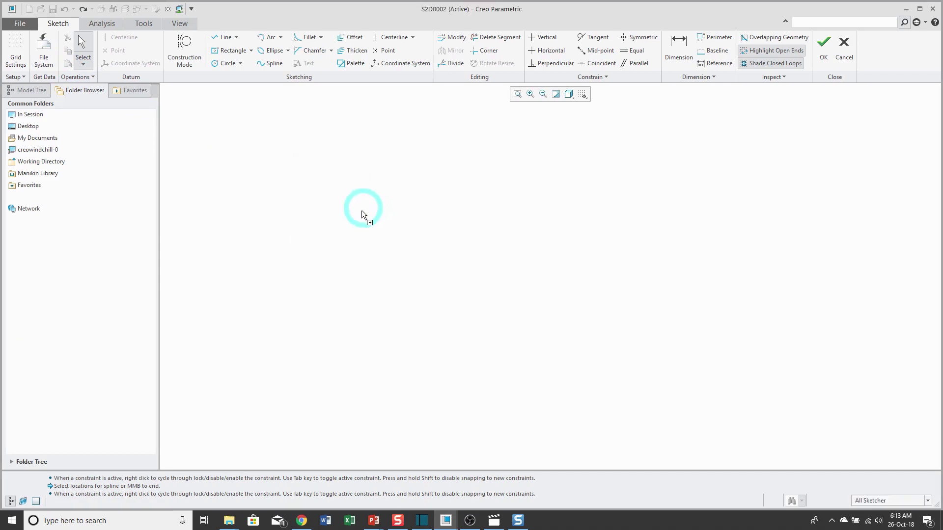
{"action": "left_click", "coordinate": [357, 340]}
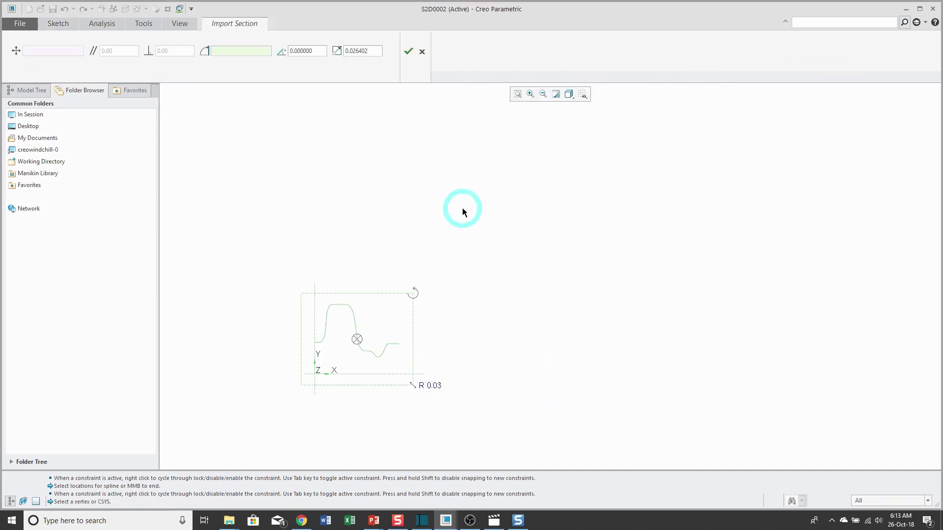
{"action": "double_click", "coordinate": [364, 50]}
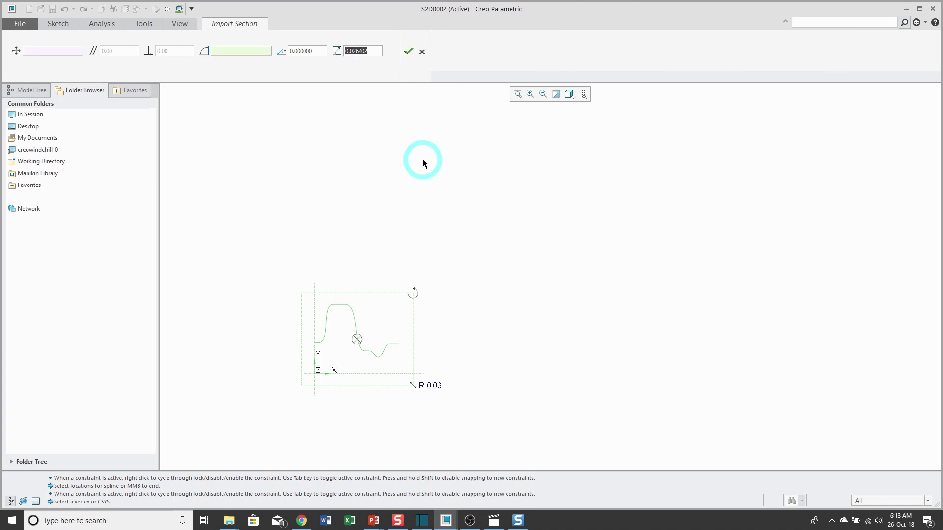
{"action": "type", "text": "1"}
{"action": "key", "text": "Return"}
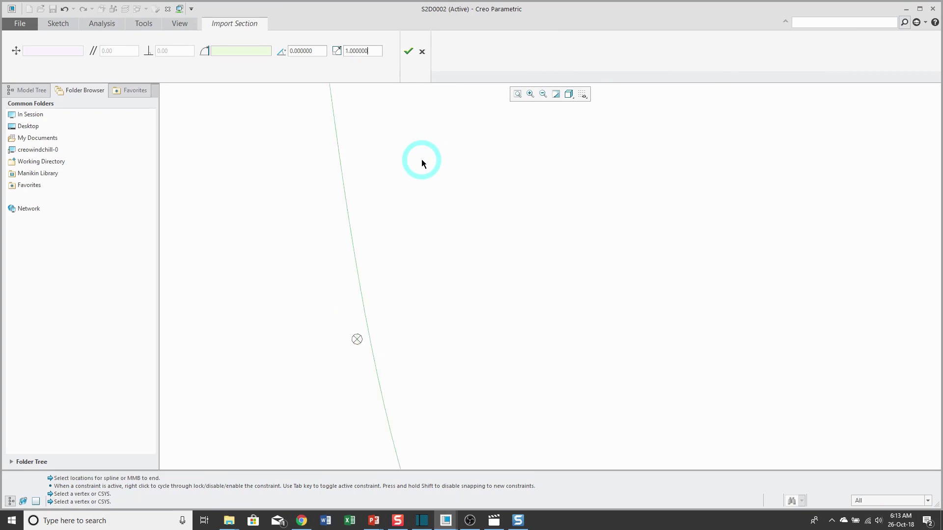
{"action": "left_click", "coordinate": [408, 52]}
- Dimension the profile's right endpoint at 140.00
{"action": "scroll", "coordinate": [490, 190], "scroll_direction": "down", "scroll_amount": 6}
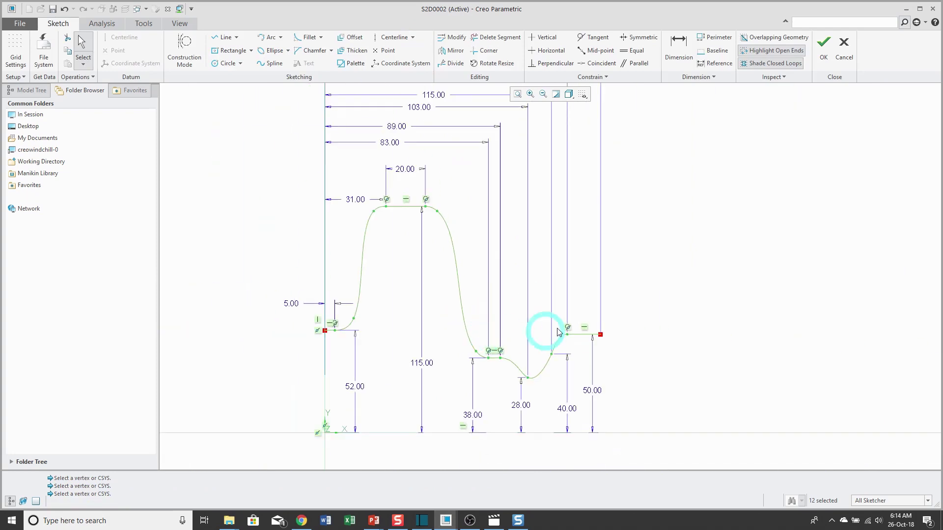
{"action": "scroll", "coordinate": [573, 326], "scroll_direction": "down", "scroll_amount": 1}
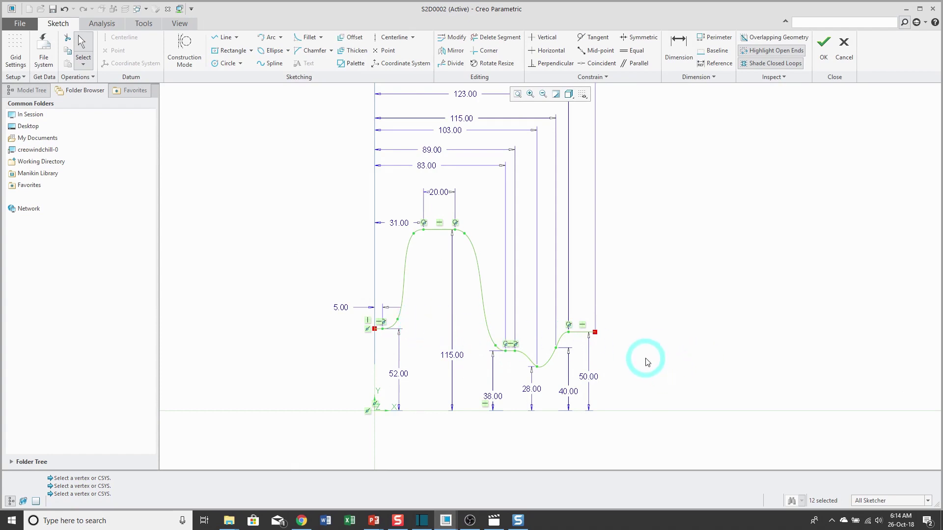
{"action": "left_click", "coordinate": [595, 332]}
{"action": "middle_click_drag", "start_coordinate": [614, 330], "coordinate": [610, 355], "text": "shift"}
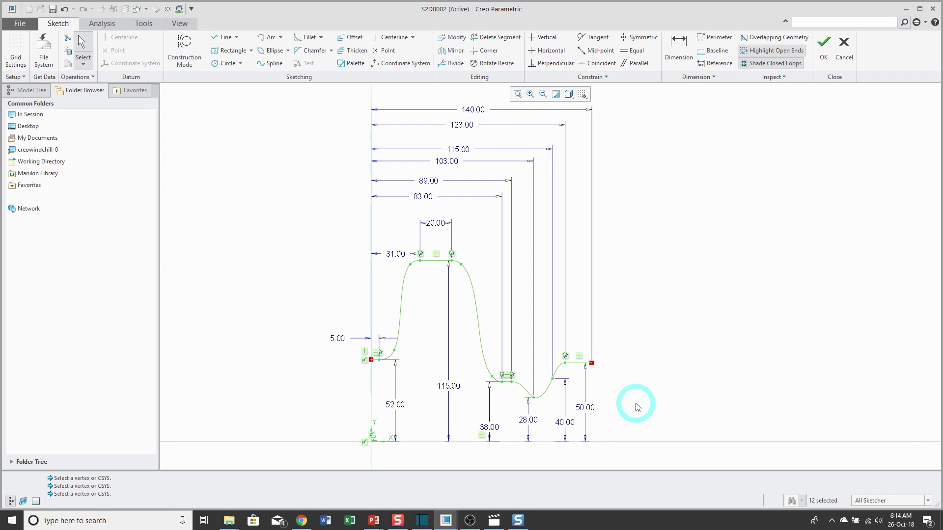
- Exit the graph sketch, leave insert mode, and confirm resuming the suppressed Sweep 1
{"action": "left_click", "coordinate": [825, 50]}
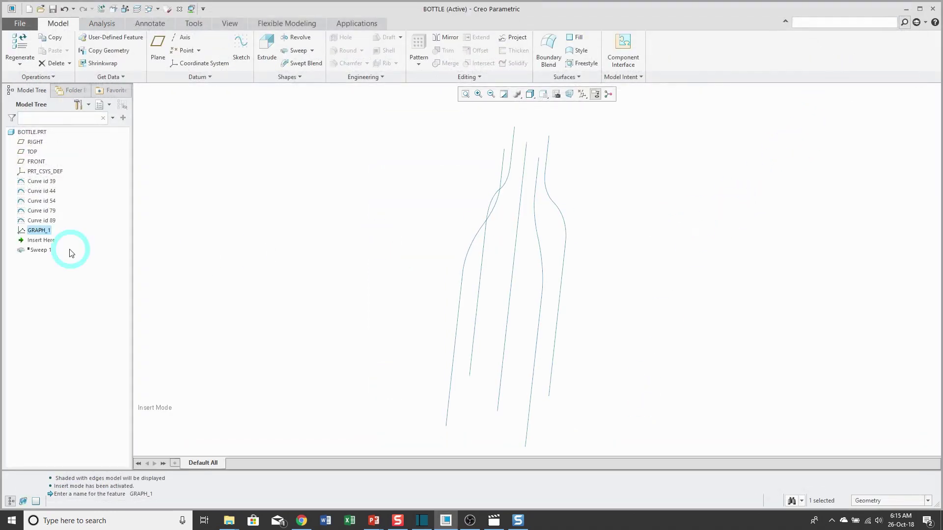
{"action": "left_click", "coordinate": [45, 241]}
{"action": "right_click", "coordinate": [46, 241]}
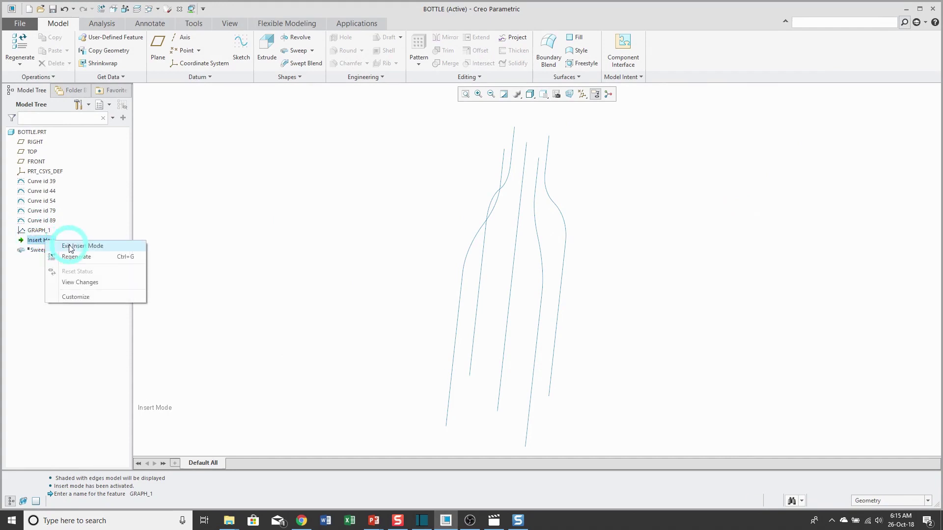
{"action": "left_click", "coordinate": [73, 246]}
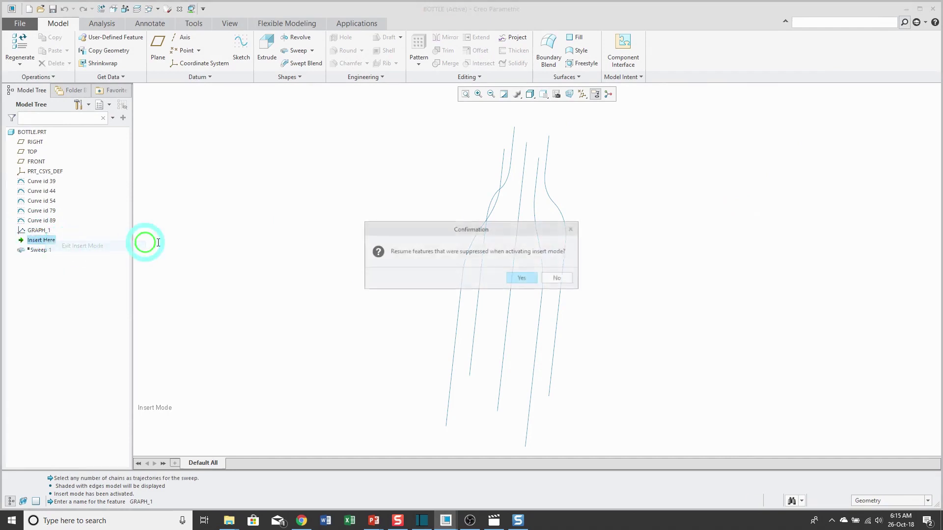
{"action": "left_click", "coordinate": [522, 279]}
{"action": "left_click", "coordinate": [309, 259]}
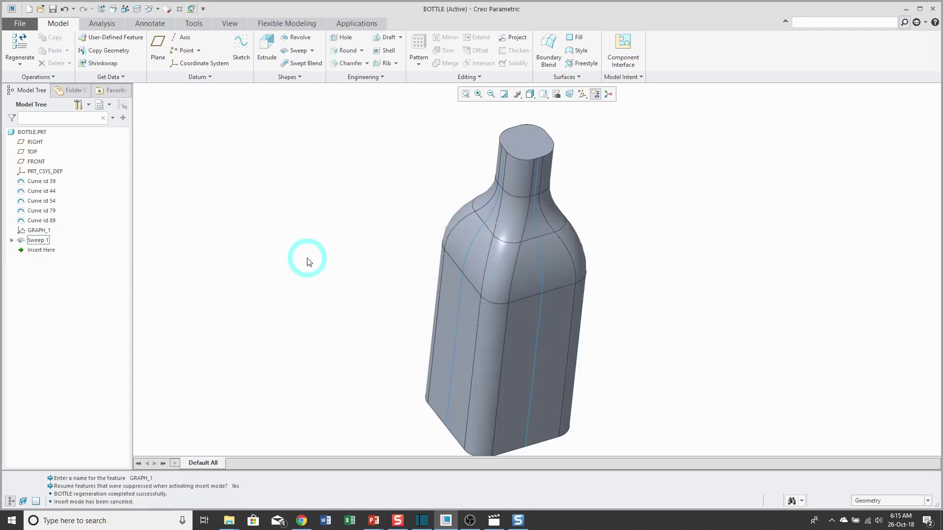
- Reopen Sweep 1's section sketch, view it flat, and bring up the Tools ribbon
{"action": "left_click", "coordinate": [38, 241]}
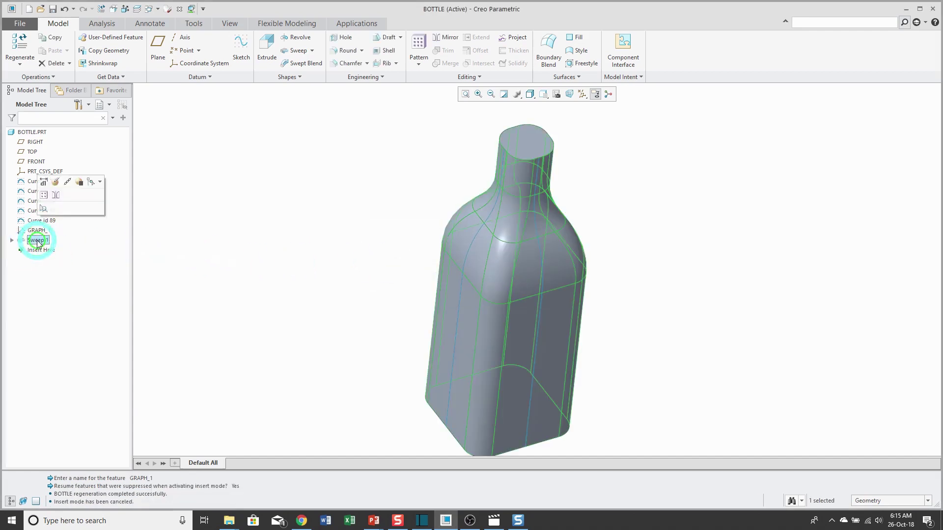
{"action": "left_click", "coordinate": [56, 184]}
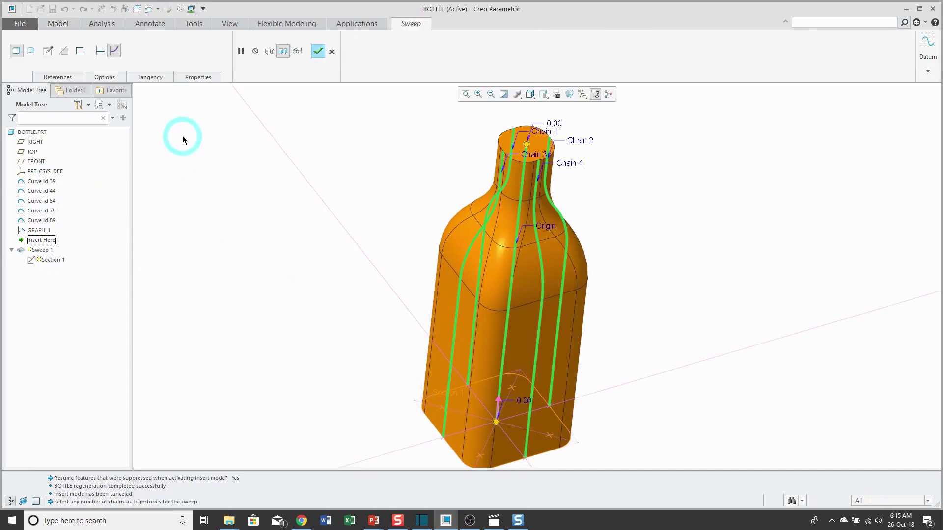
{"action": "left_click", "coordinate": [48, 52]}
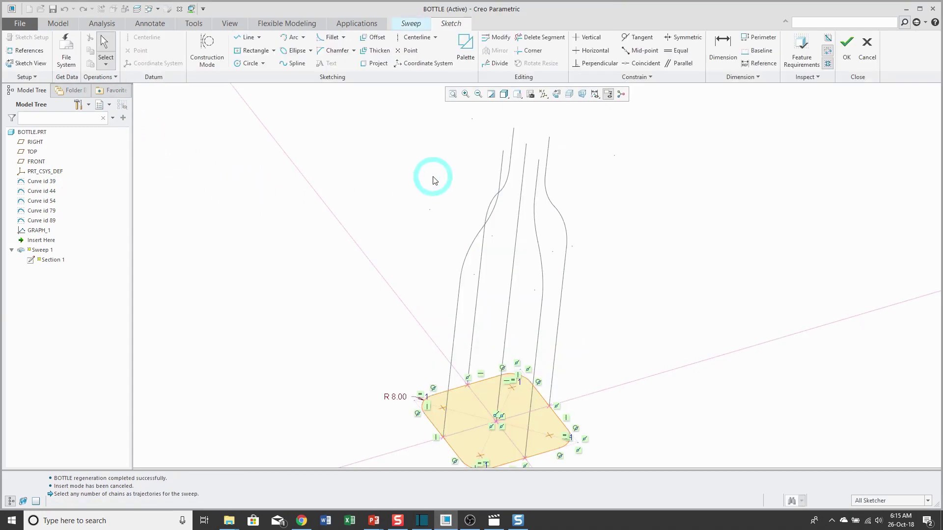
{"action": "left_click", "coordinate": [556, 94]}
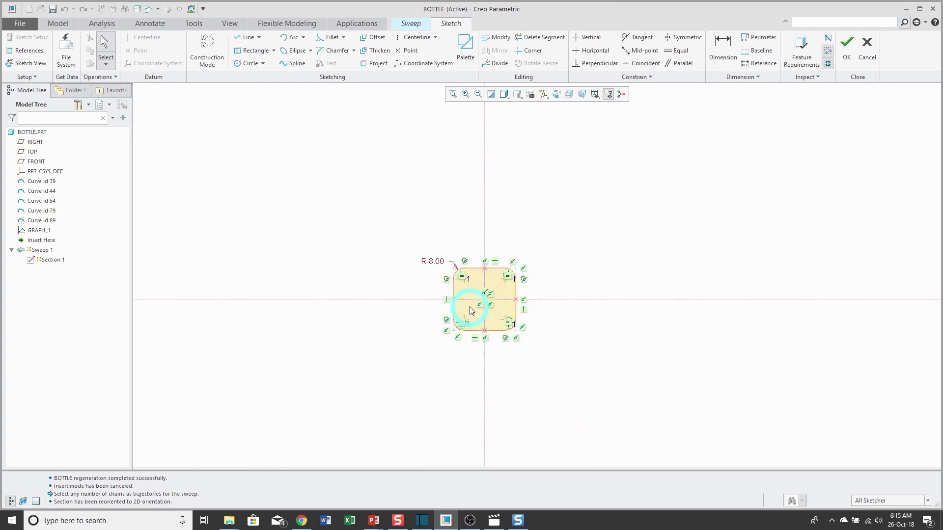
{"action": "scroll", "coordinate": [471, 307], "scroll_direction": "up", "scroll_amount": 2}
{"action": "scroll", "coordinate": [470, 309], "scroll_direction": "up", "scroll_amount": 1}
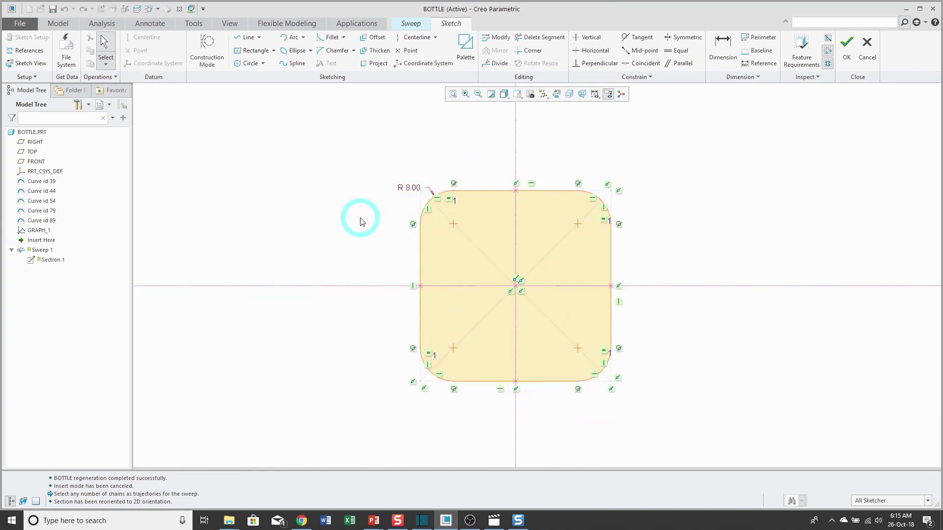
{"action": "left_click", "coordinate": [199, 26]}
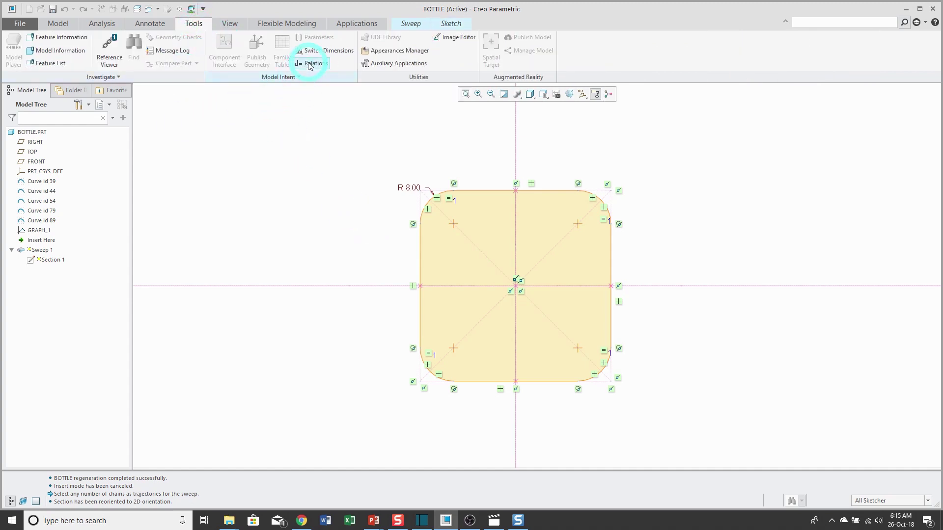
- In the section's Relations editor, start the relation sd7 = evalgraph( "GRAPH_1" , trajpar
{"action": "left_click", "coordinate": [311, 64]}
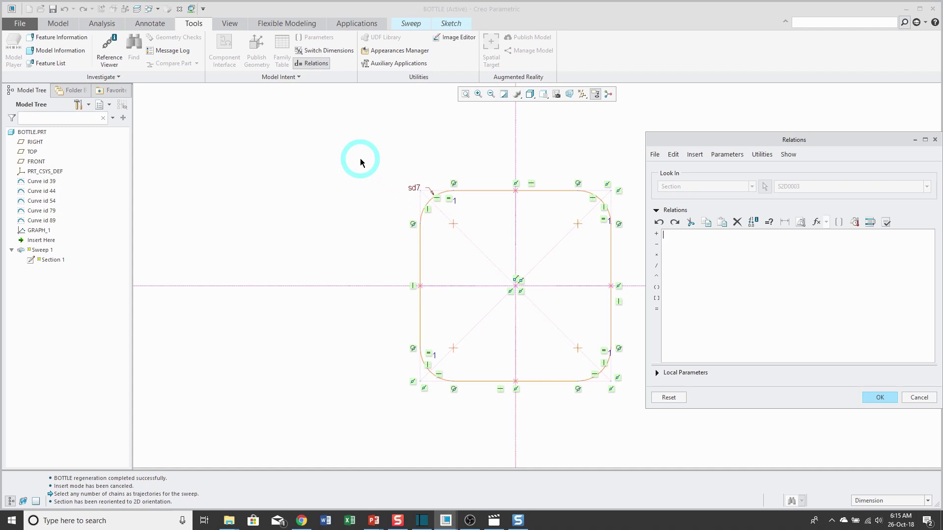
{"action": "left_click", "coordinate": [412, 190]}
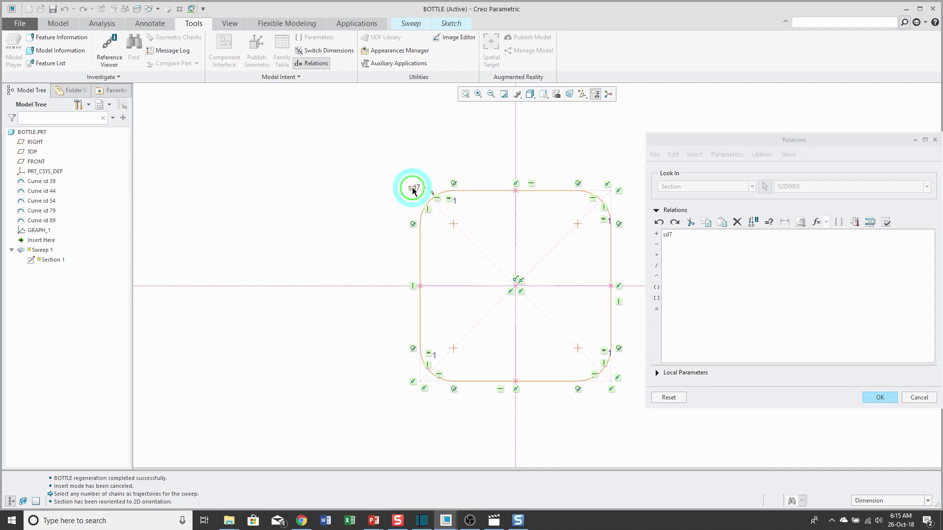
{"action": "left_click", "coordinate": [696, 239]}
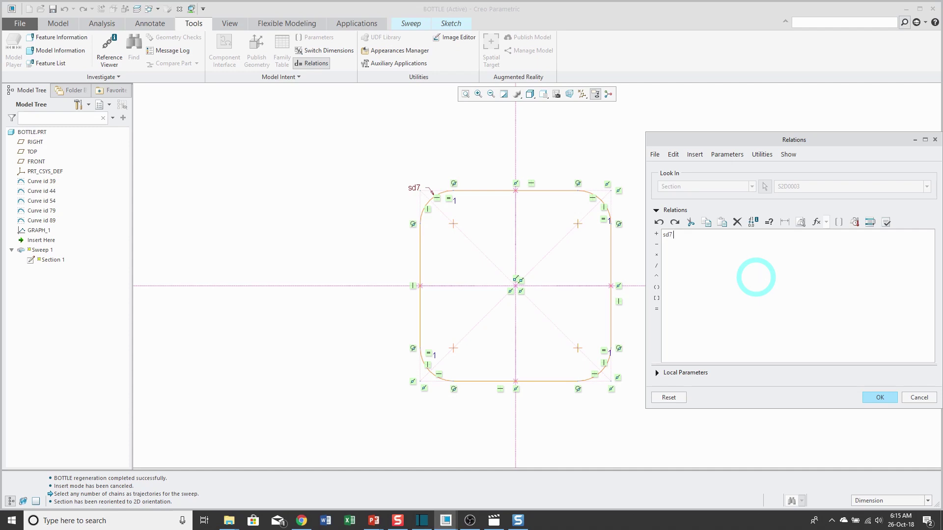
{"action": "type", "text": "= evalgraph( \"G"}
{"action": "type", "text": "RAPH_1\" ,"}
{"action": "type", "text": "trajpar"}
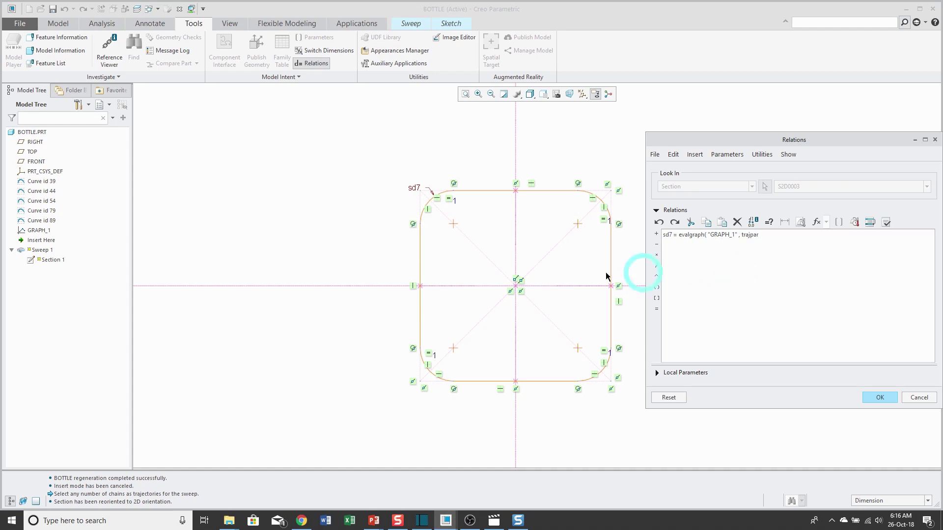
- Complete the relation as sd7 = evalgraph( "GRAPH_1" , trajpar * 140) / 5
{"action": "scroll", "coordinate": [305, 257], "scroll_direction": "down", "scroll_amount": 4}
{"action": "middle_click_drag", "start_coordinate": [304, 256], "coordinate": [378, 284]}
{"action": "scroll", "coordinate": [381, 285], "scroll_direction": "up", "scroll_amount": 3}
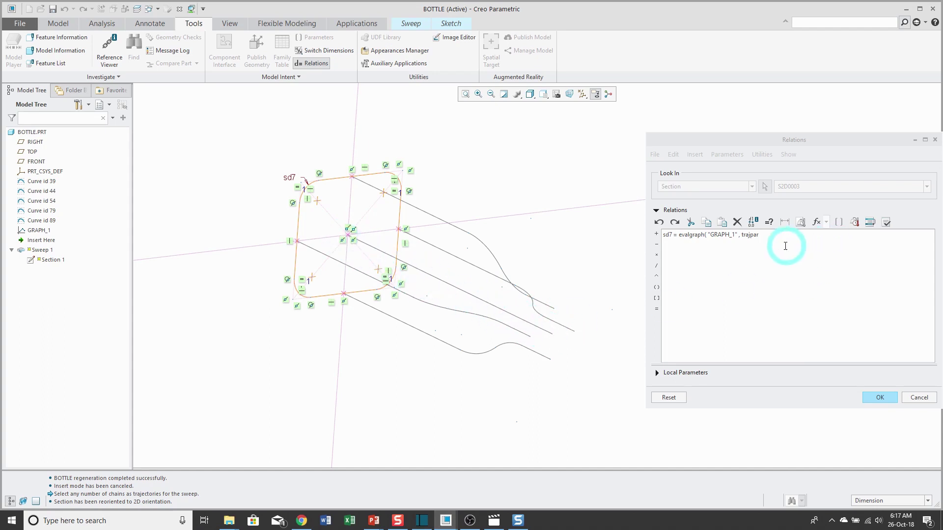
{"action": "left_click_drag", "start_coordinate": [779, 239], "coordinate": [776, 291]}
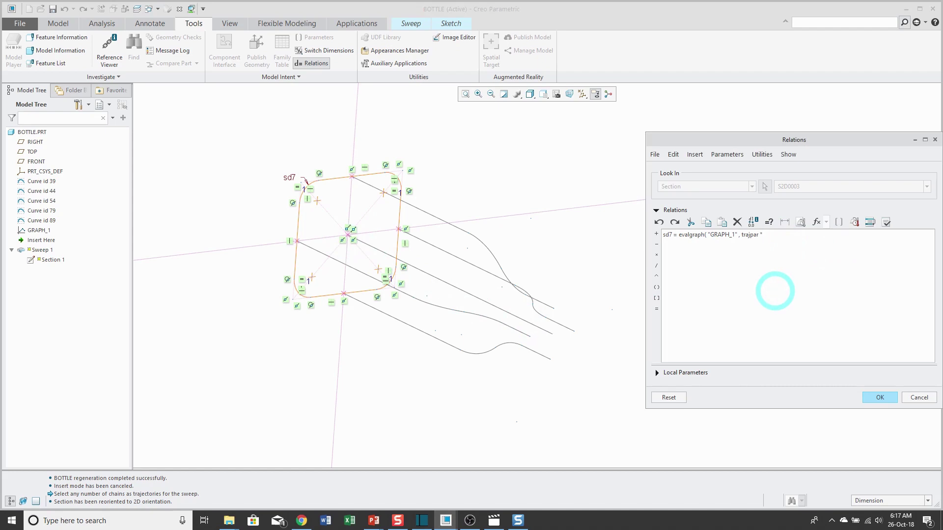
{"action": "type", "text": "* 140) /"}
{"action": "type", "text": "5"}
- Verify and accept the relation, changing the corner radius to R 10.40
{"action": "left_click", "coordinate": [886, 223]}
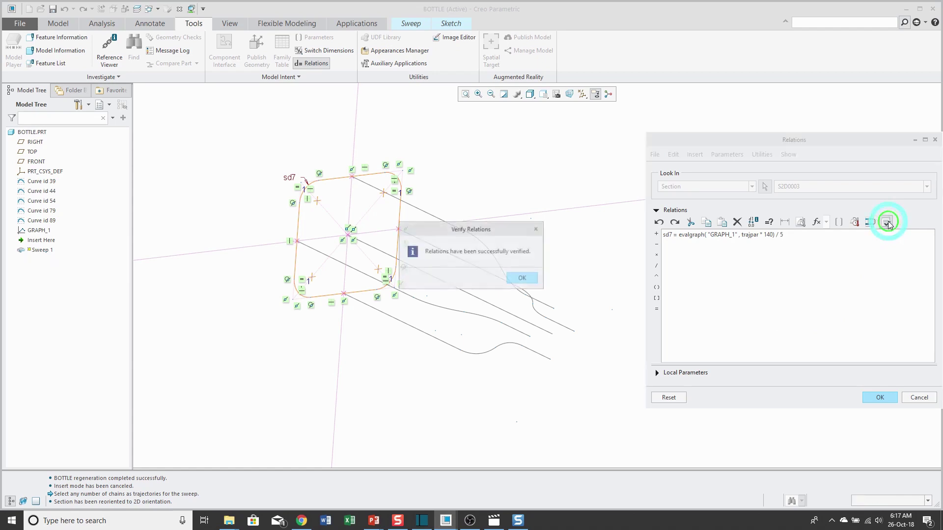
{"action": "left_click", "coordinate": [521, 279]}
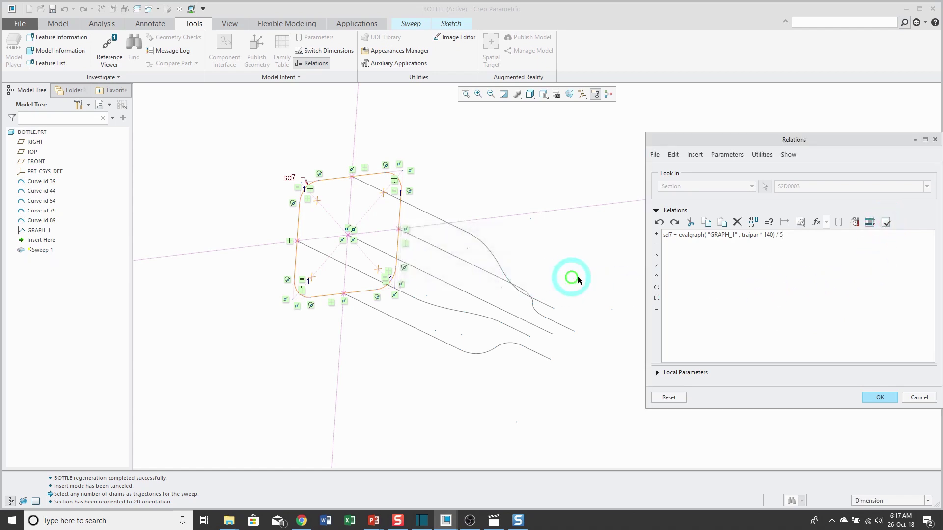
{"action": "left_click", "coordinate": [879, 398]}
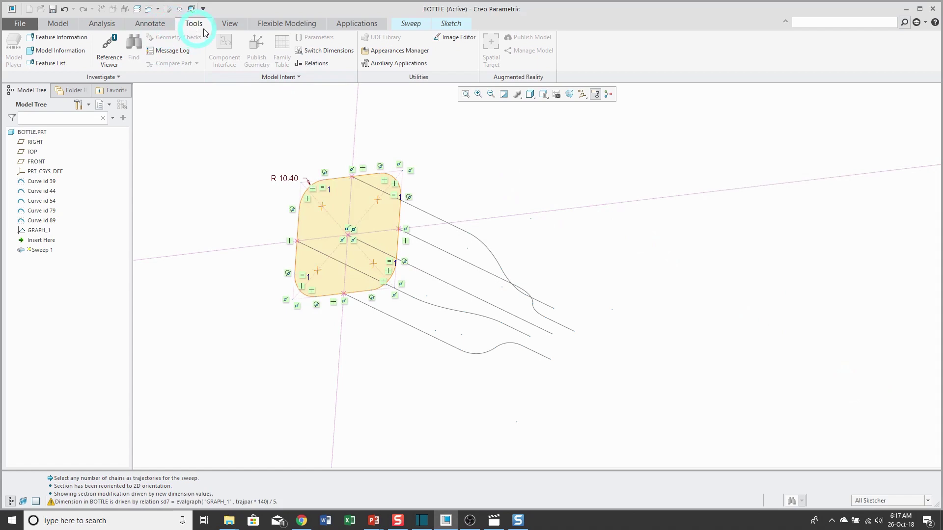
- Accept the section sketch with the graph-driven corner radius
{"action": "left_click", "coordinate": [451, 24]}
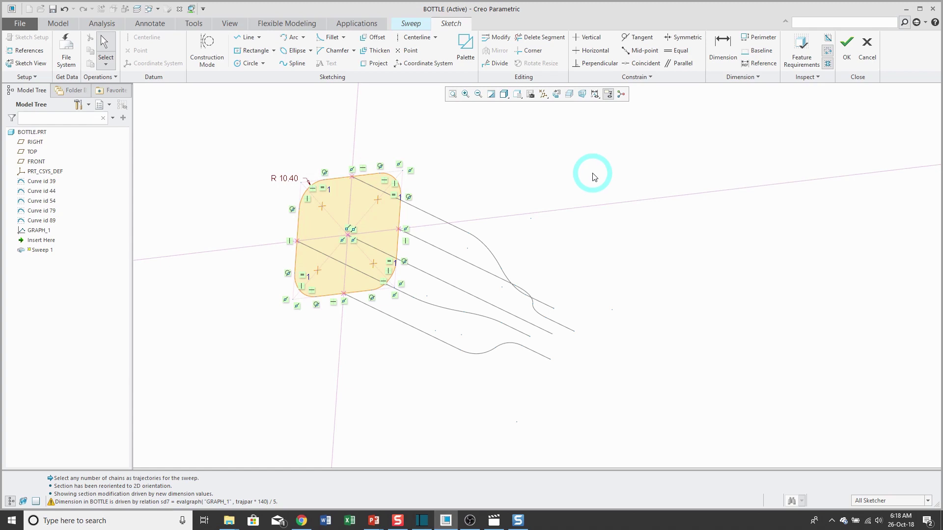
{"action": "right_click", "coordinate": [594, 177]}
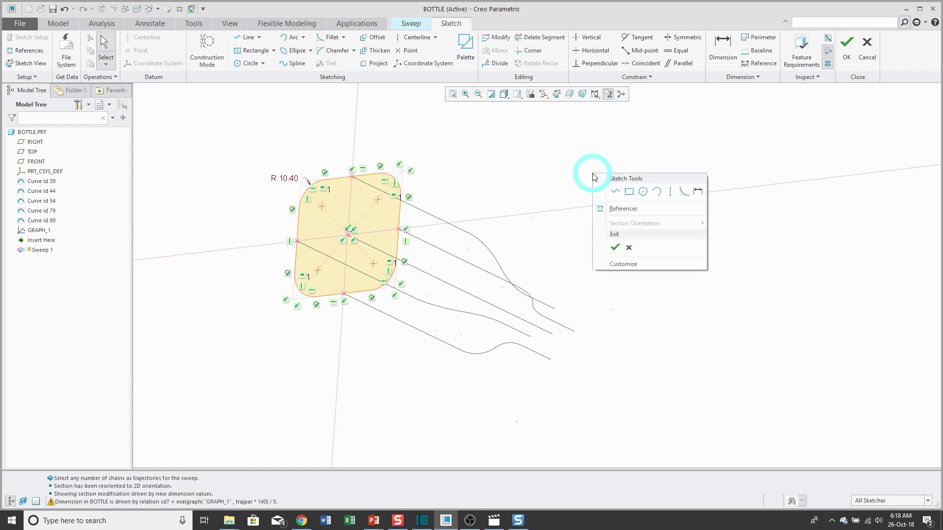
{"action": "left_click", "coordinate": [615, 247]}
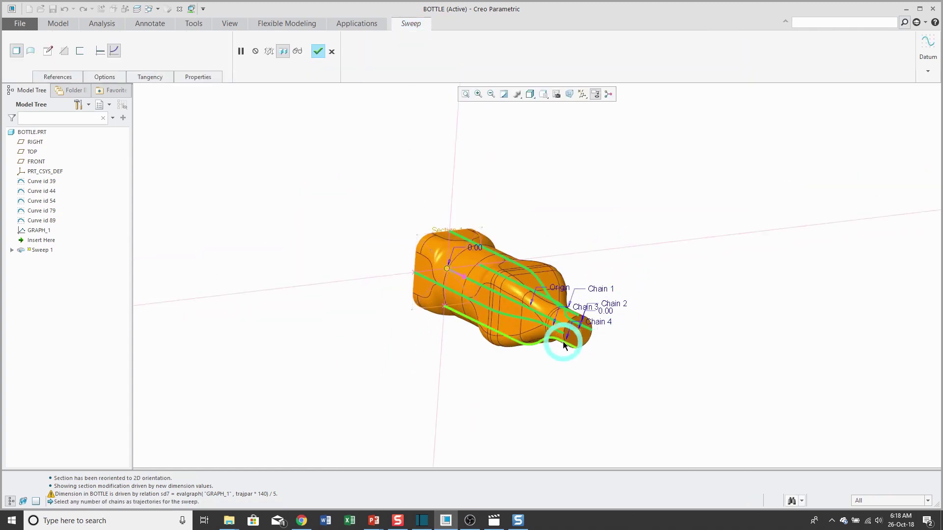
- Check the upright bottle preview and finish the Sweep 1 feature
{"action": "middle_click_drag", "start_coordinate": [558, 322], "coordinate": [537, 257]}
{"action": "scroll", "coordinate": [538, 257], "scroll_direction": "down", "scroll_amount": 3}
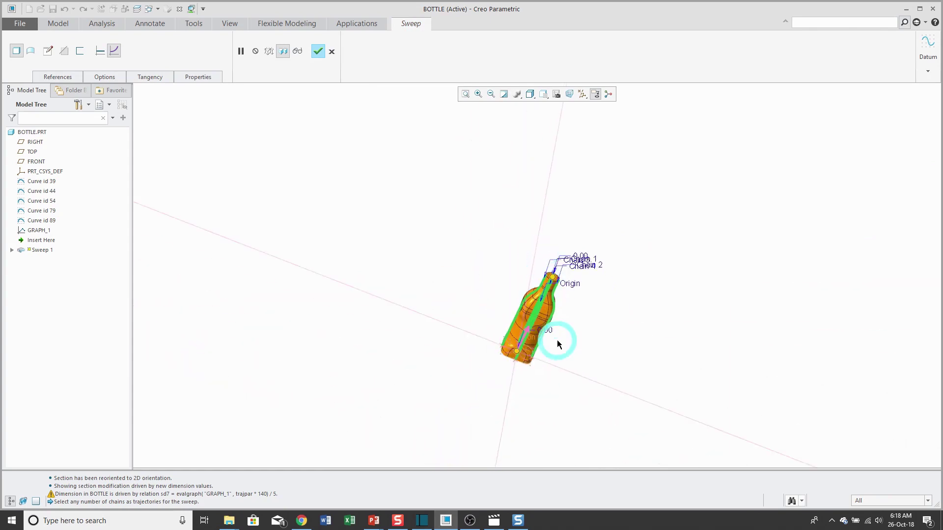
{"action": "scroll", "coordinate": [535, 355], "scroll_direction": "up", "scroll_amount": 5}
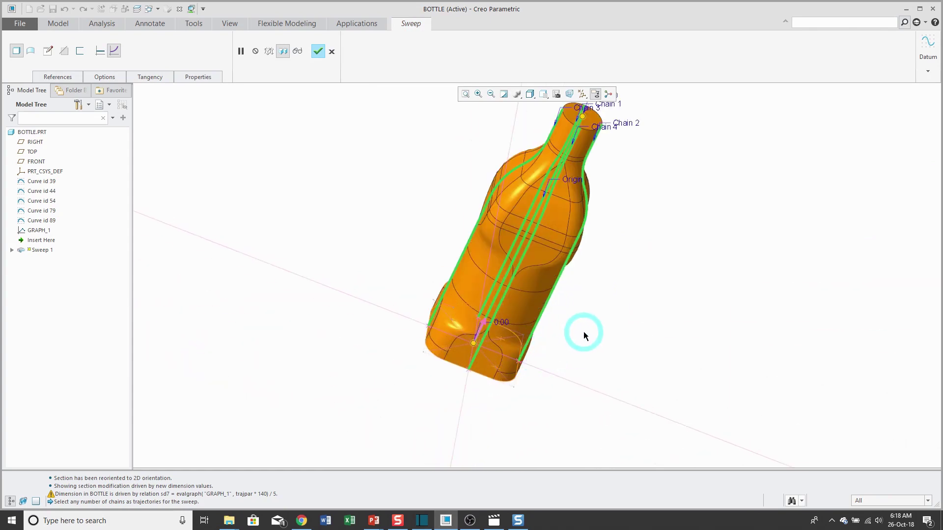
{"action": "middle_click_drag", "start_coordinate": [583, 331], "coordinate": [575, 358], "text": "shift"}
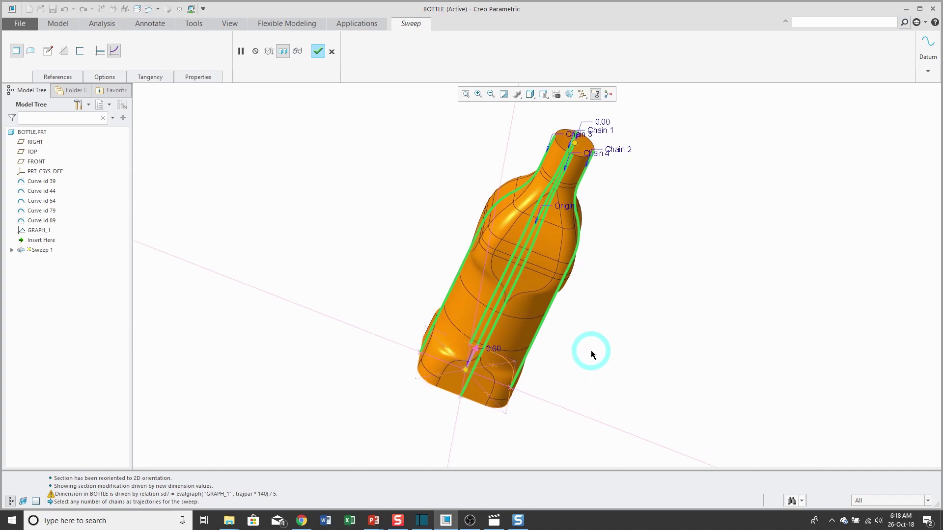
{"action": "left_click", "coordinate": [319, 54]}
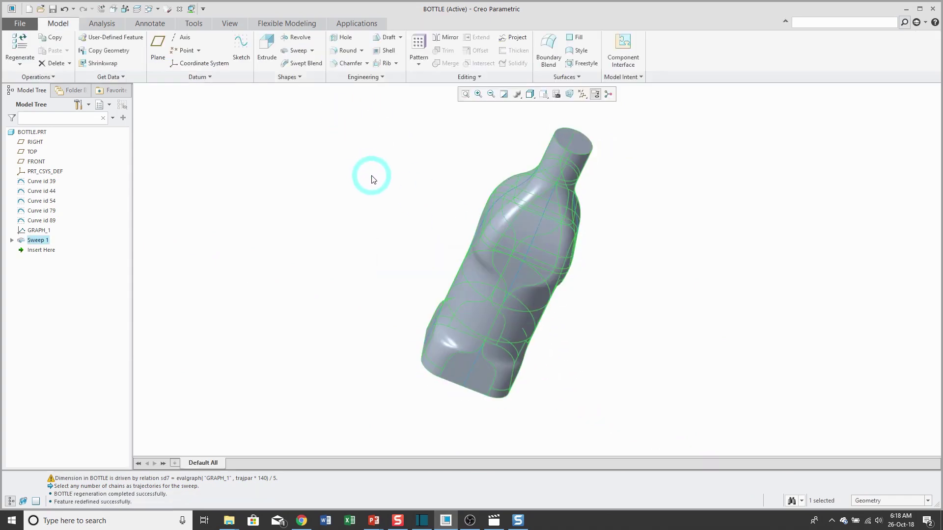
{"action": "left_click", "coordinate": [372, 181]}
{"action": "mouse_move", "coordinate": [413, 195]}
{"action": "middle_mouse_down"}
{"action": "mouse_move", "coordinate": [446, 200]}
{"action": "mouse_move", "coordinate": [476, 169]}
{"action": "mouse_move", "coordinate": [467, 175]}
{"action": "middle_mouse_up"}
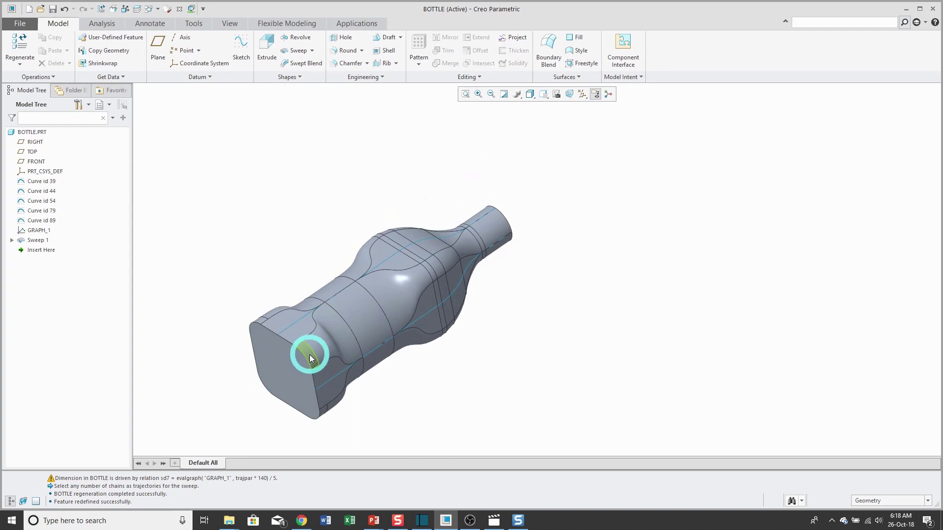
{"action": "left_click", "coordinate": [332, 325]}
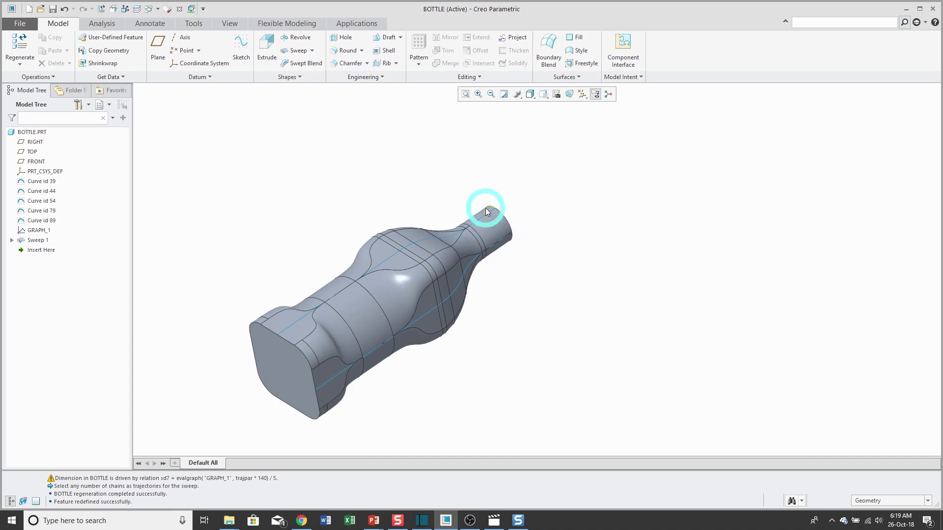
{"action": "scroll", "coordinate": [481, 209], "scroll_direction": "up", "scroll_amount": 2}
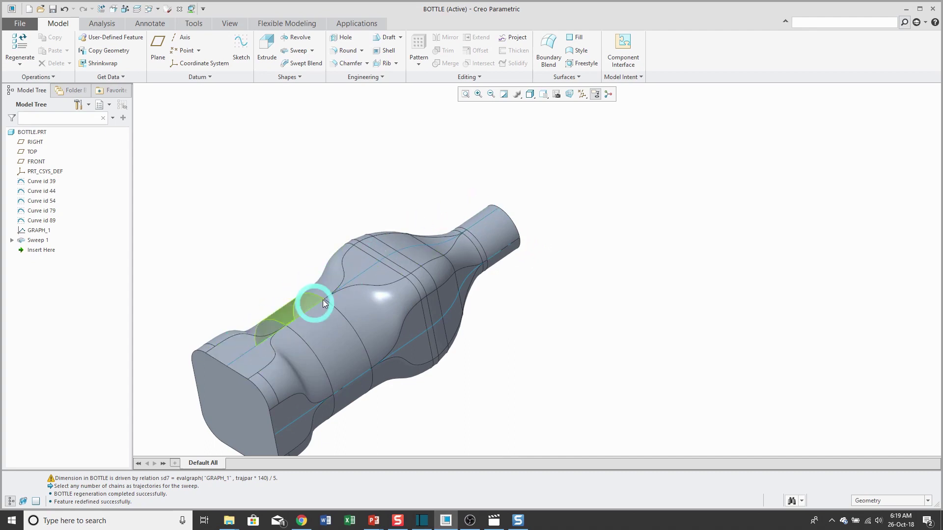
{"action": "scroll", "coordinate": [545, 190], "scroll_direction": "down", "scroll_amount": 2}
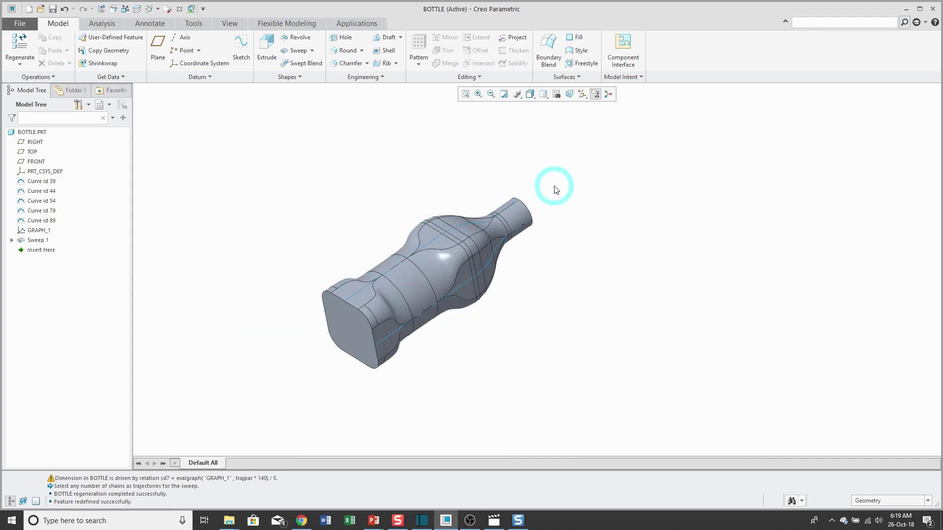
{"action": "middle_click_drag", "start_coordinate": [495, 200], "coordinate": [431, 182]}
{"action": "scroll", "coordinate": [710, 216], "scroll_direction": "up", "scroll_amount": 1}
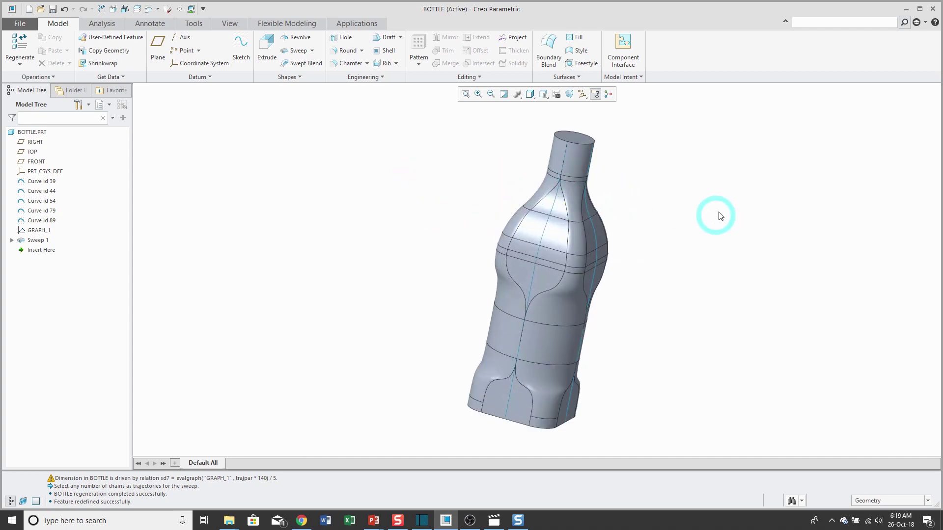